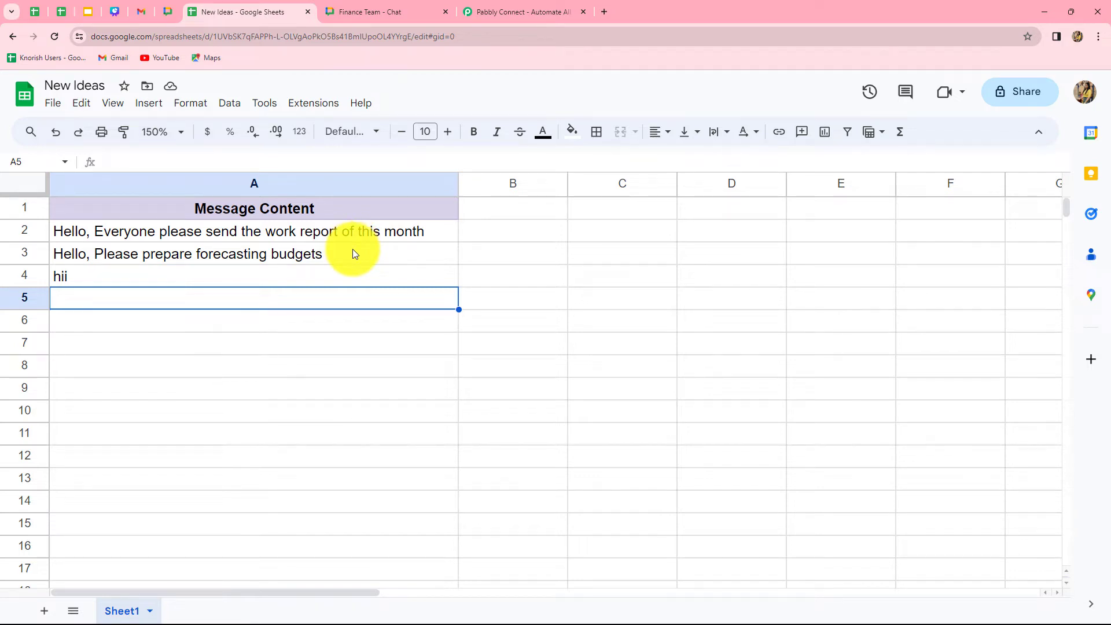
Glance at the Finance Team chat, then come back to the New Ideas spreadsheet.
click(386, 12)
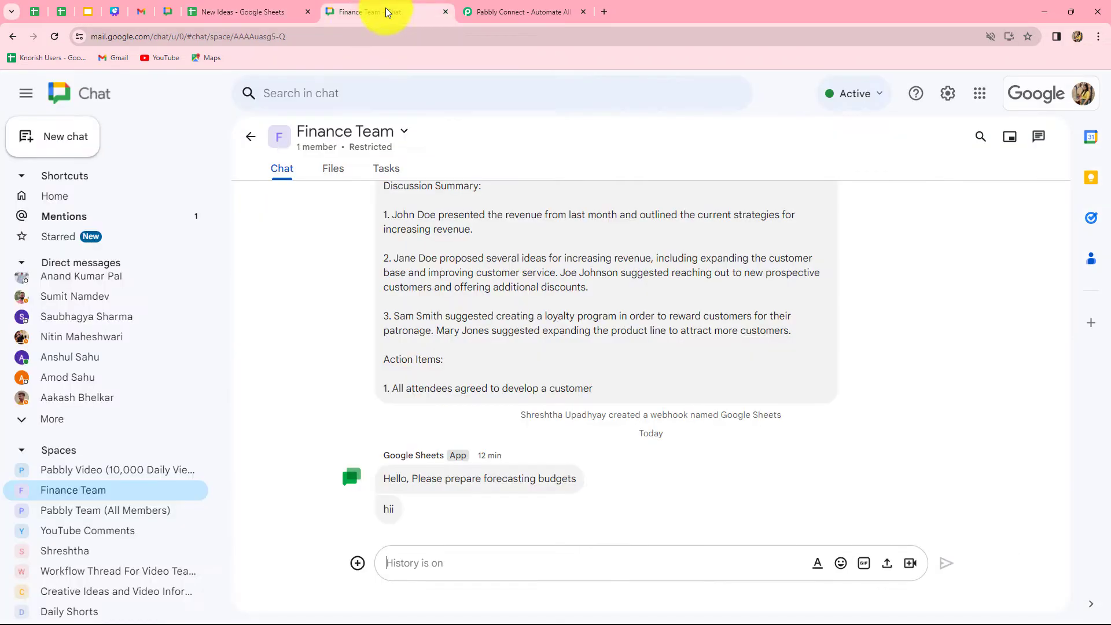
click(231, 13)
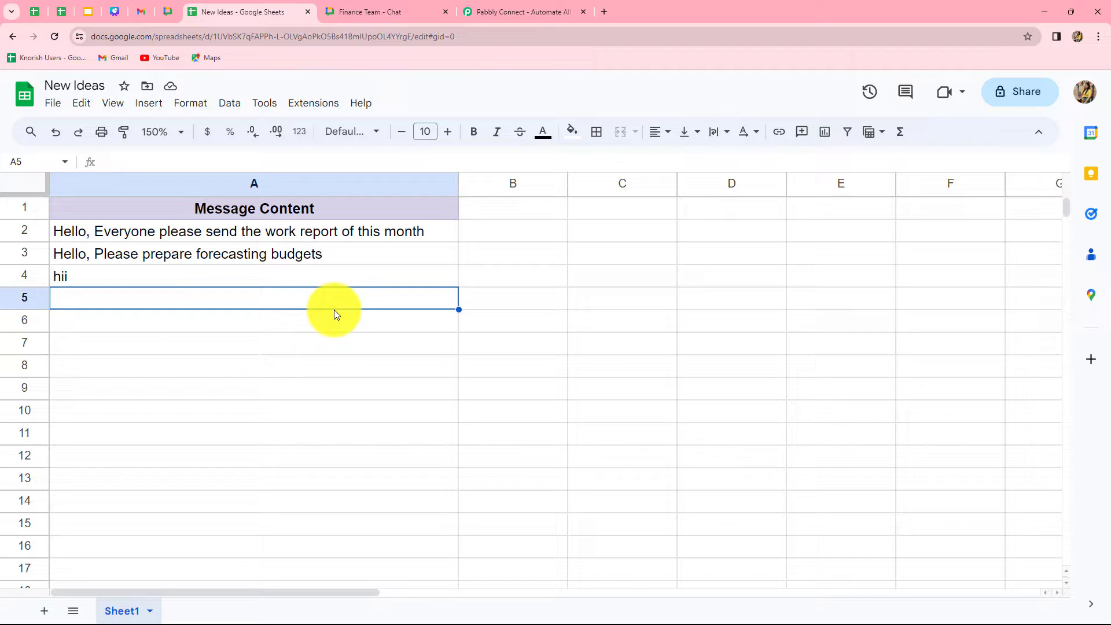
click(379, 13)
click(247, 12)
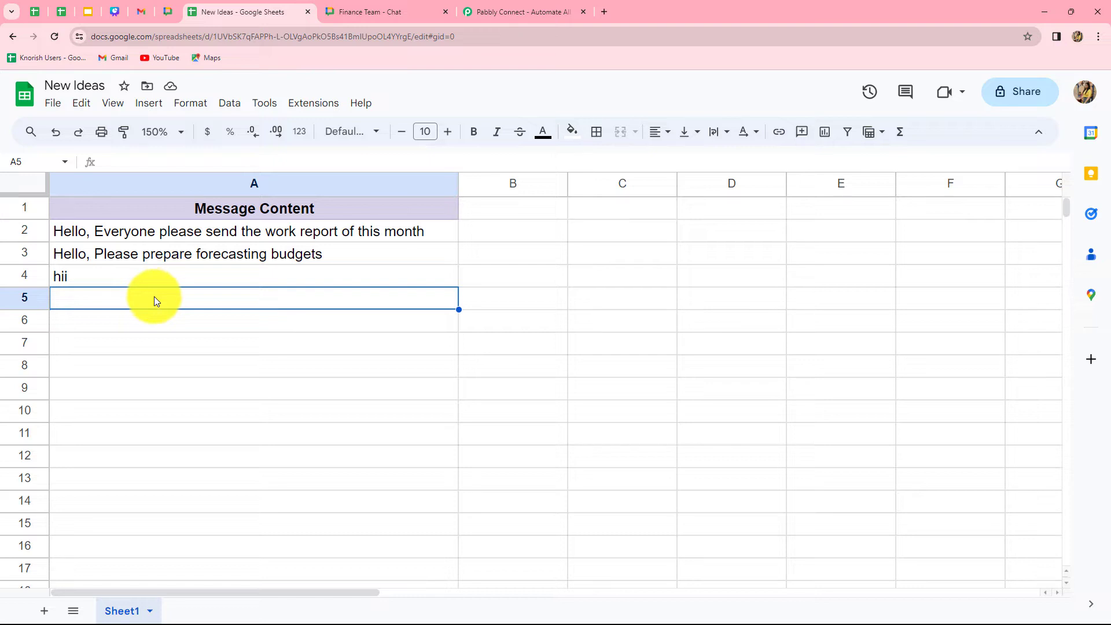
Paste 'Hello, You all need to submit your work reports by the EOD.' into cell A5.
click(152, 318)
click(145, 300)
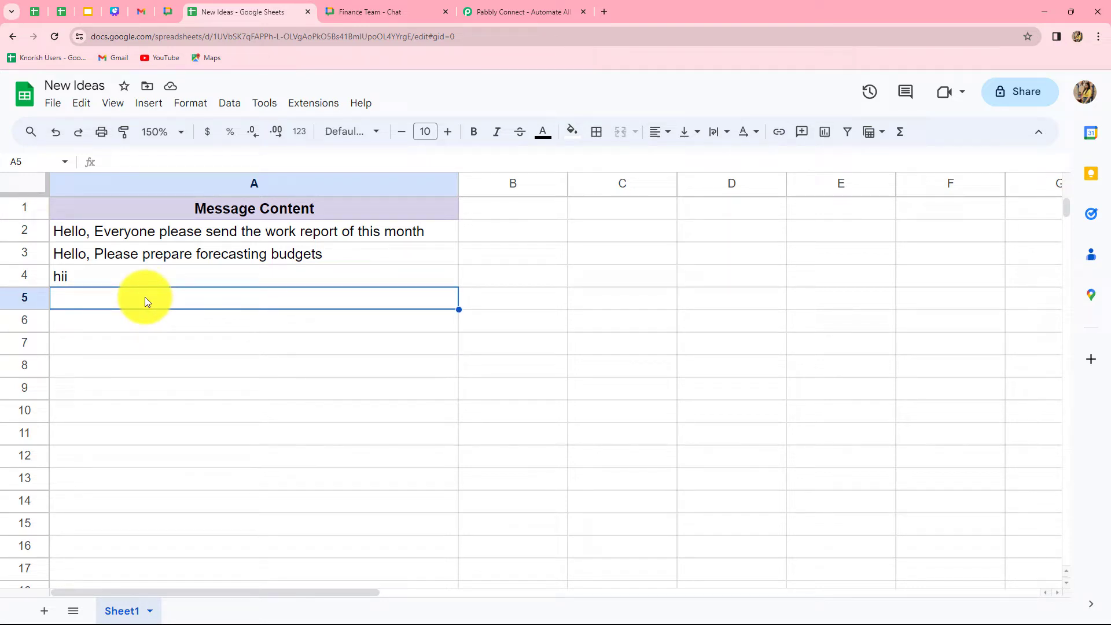
text(Hello, You all need to submit your work reports by the EOD.)
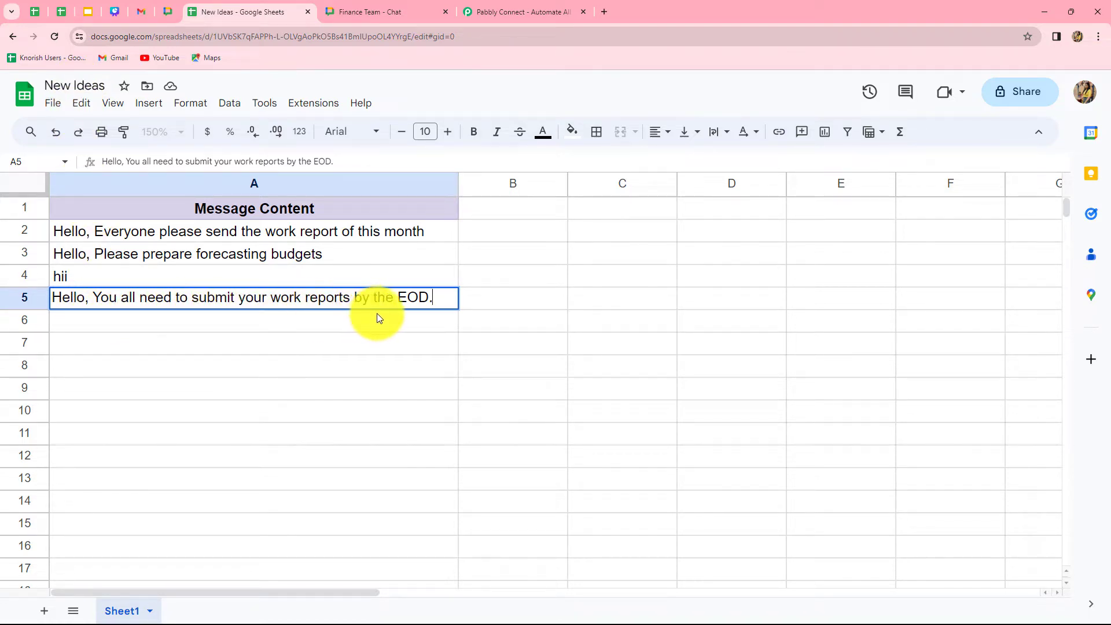
key(Return)
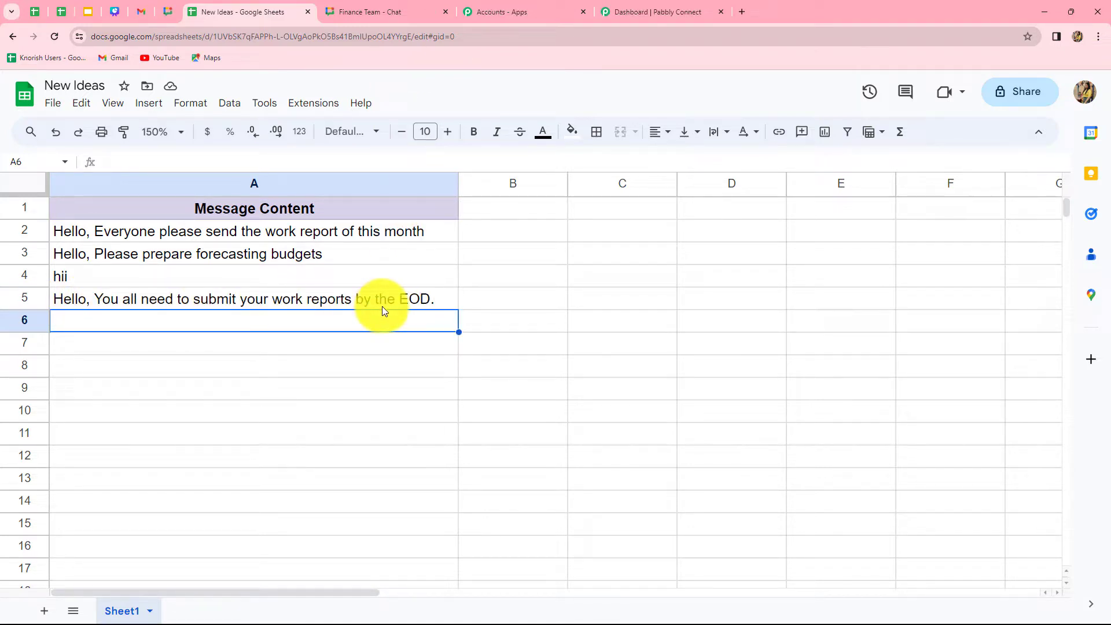
Check that the EOD message shows up in the Finance Team chat.
click(360, 12)
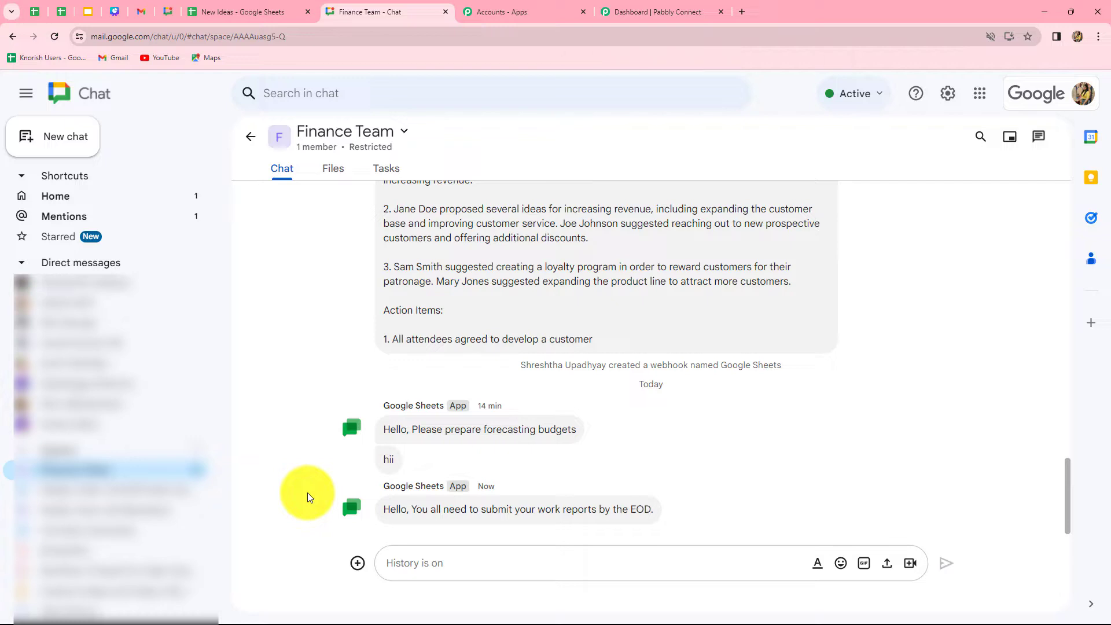
key(ctrl+shift+Tab)
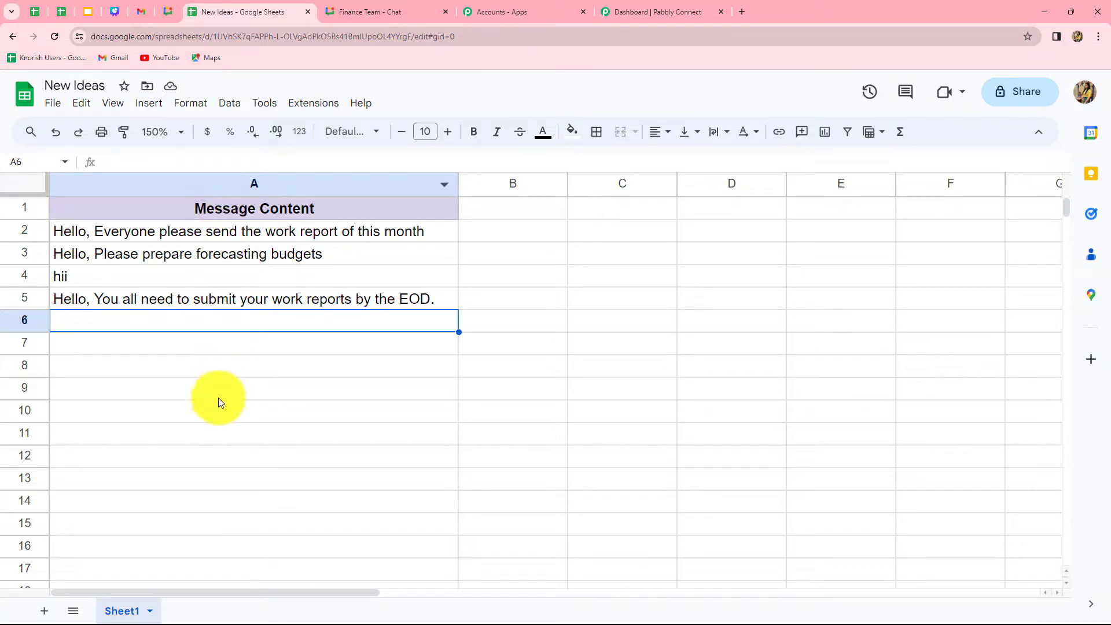
click(351, 14)
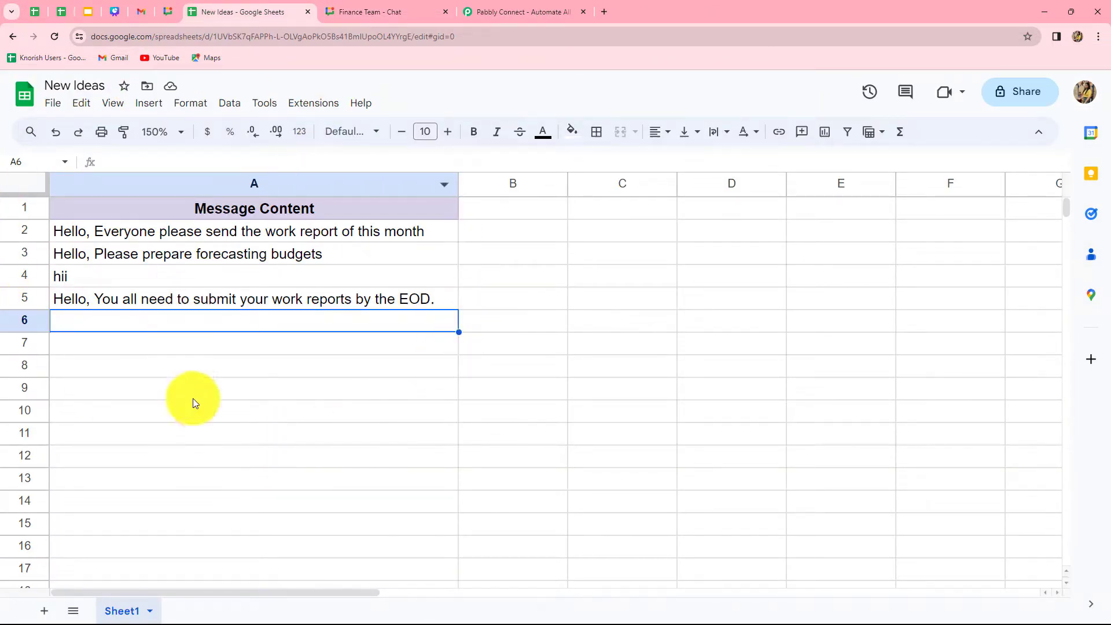
Sign in on the Pabbly website and access the Connect dashboard showing 129985 tasks remaining.
click(524, 11)
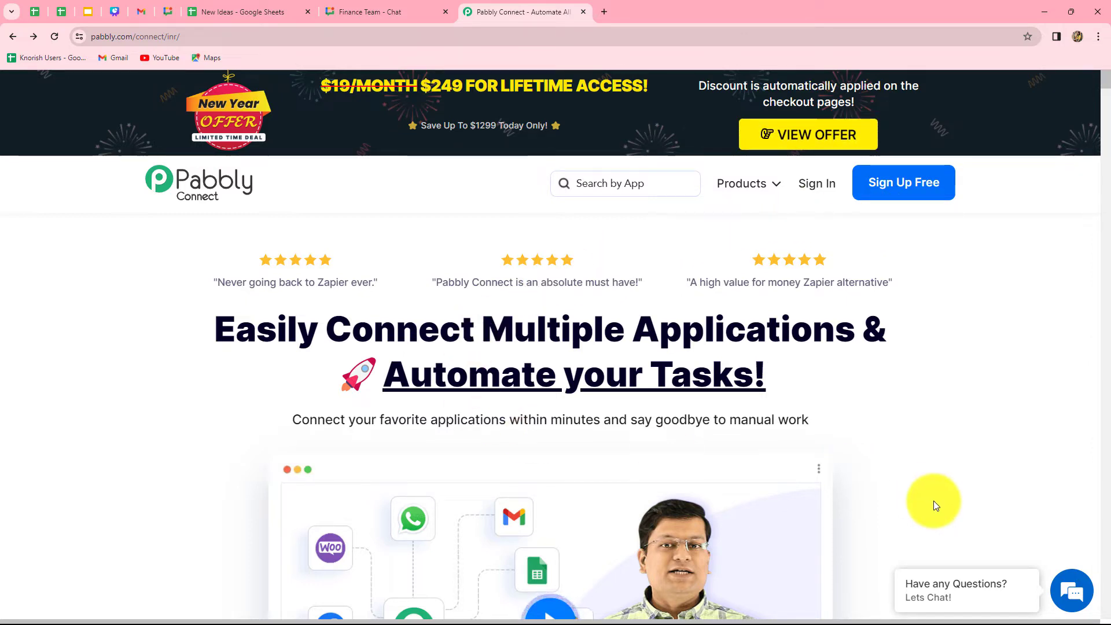
scroll(1016, 436, down, 1)
scroll(1016, 435, down, 4)
scroll(1010, 405, up, 4)
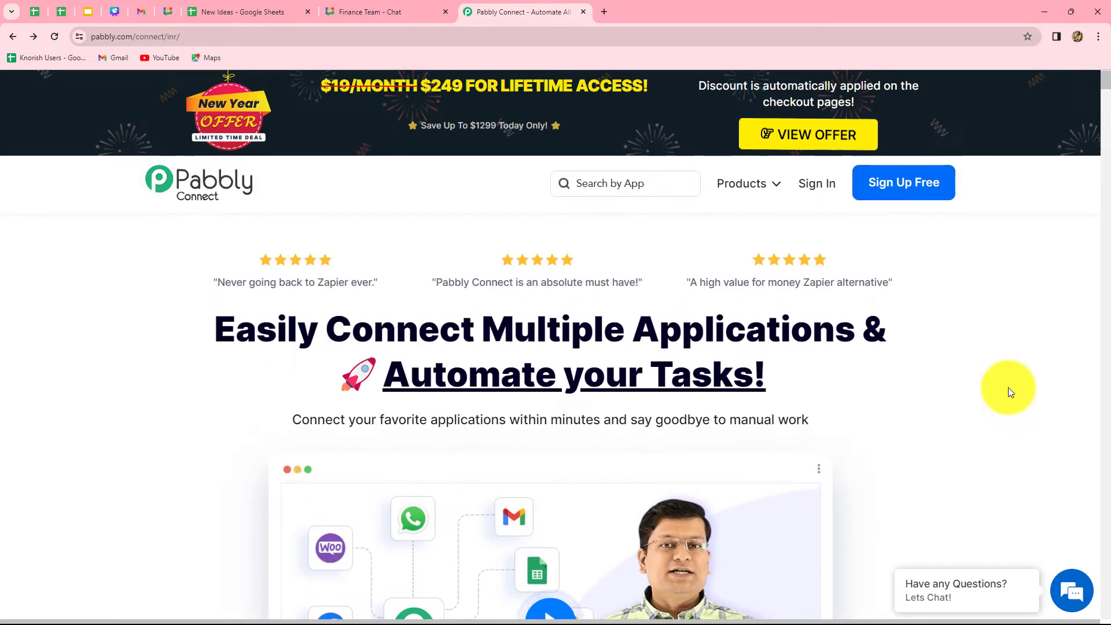
click(815, 183)
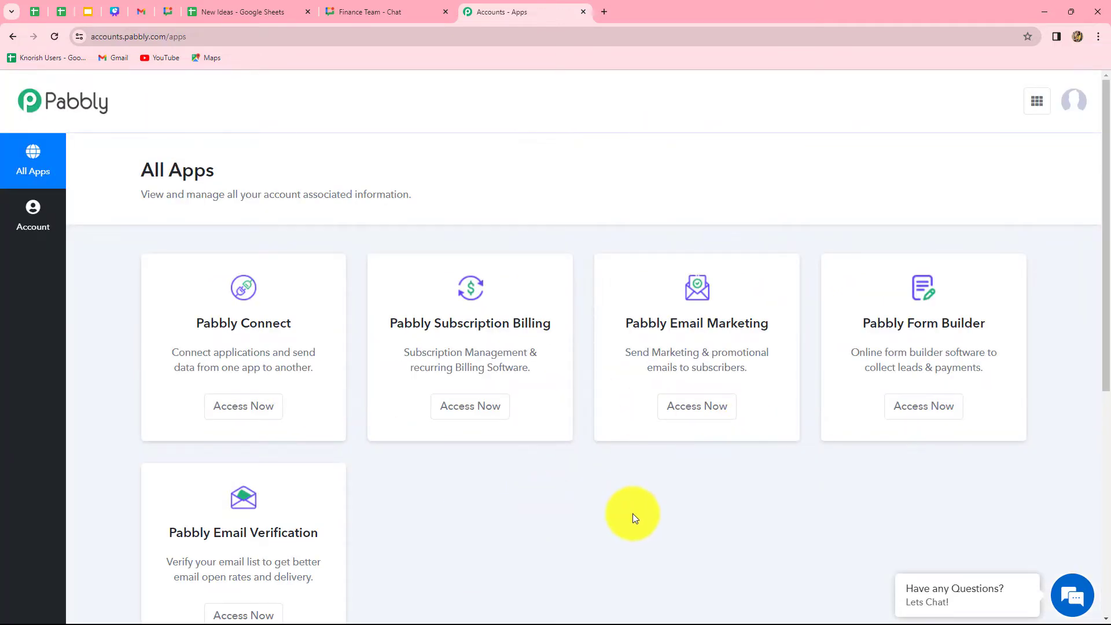
scroll(633, 513, down, 2)
scroll(633, 513, up, 2)
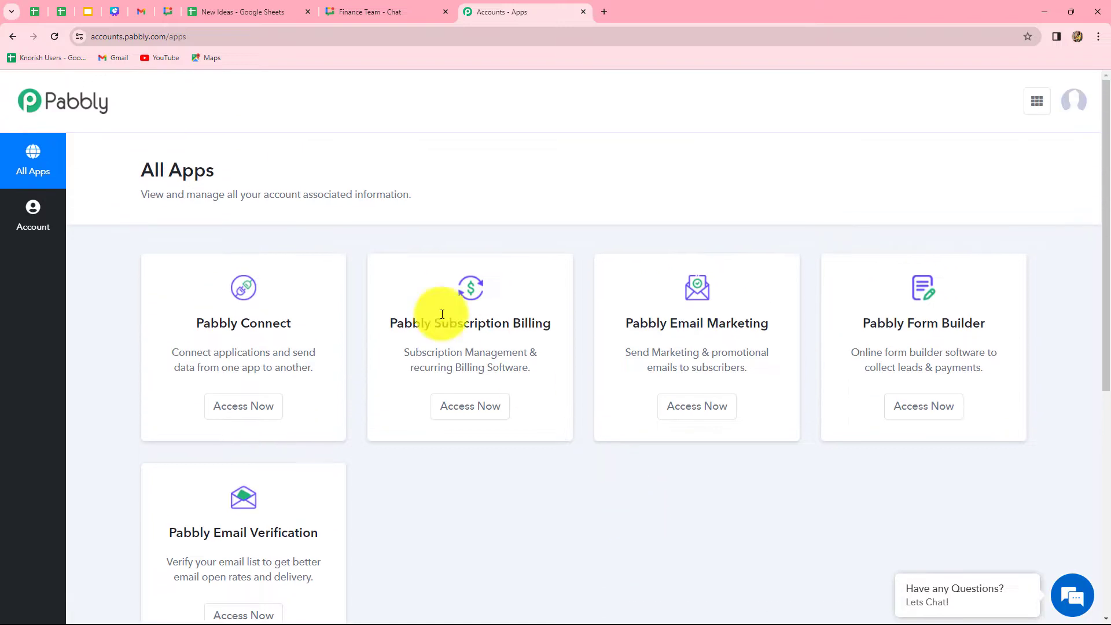
click(230, 410)
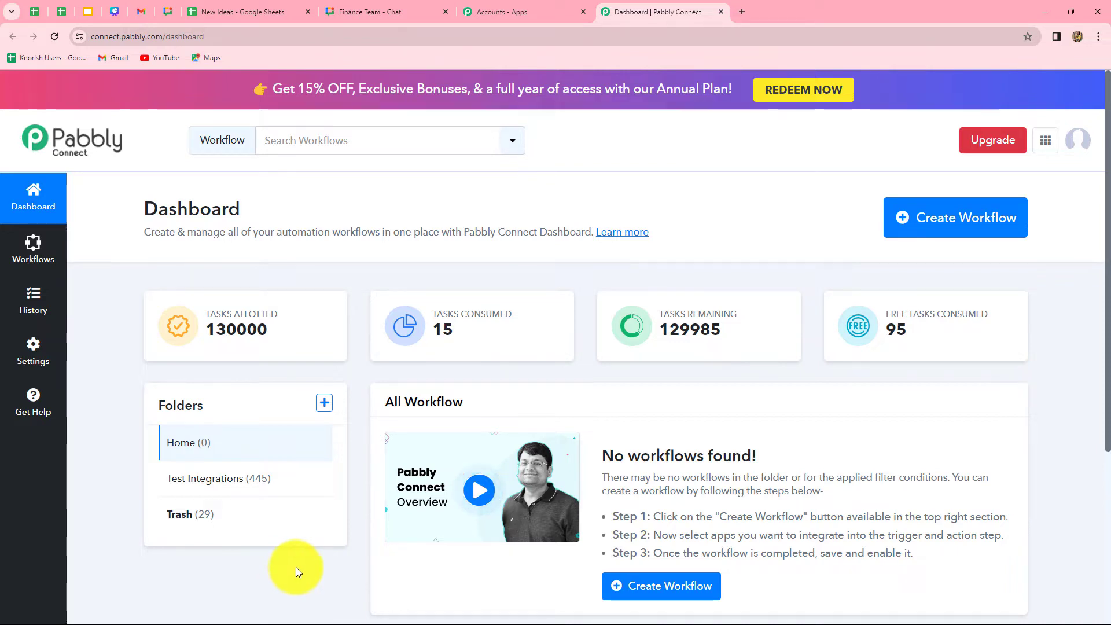
Create a workflow named 'Send Automated Google Chat Message from Google Sheets' in Test Integrations.
click(946, 232)
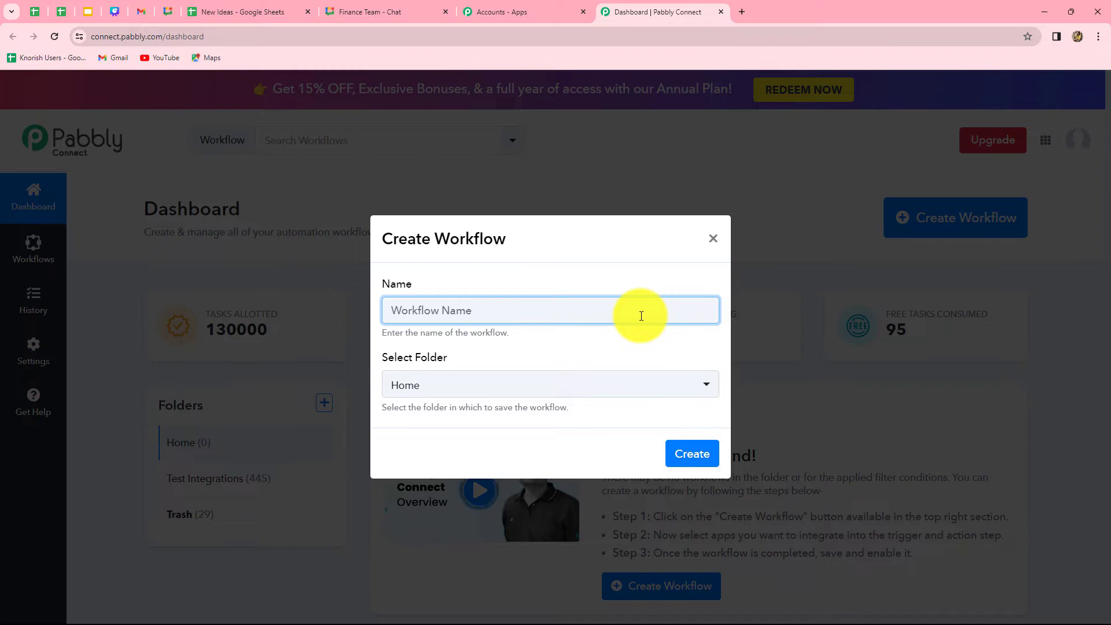
text(Send Automated Google Chat Message from Google Sheets)
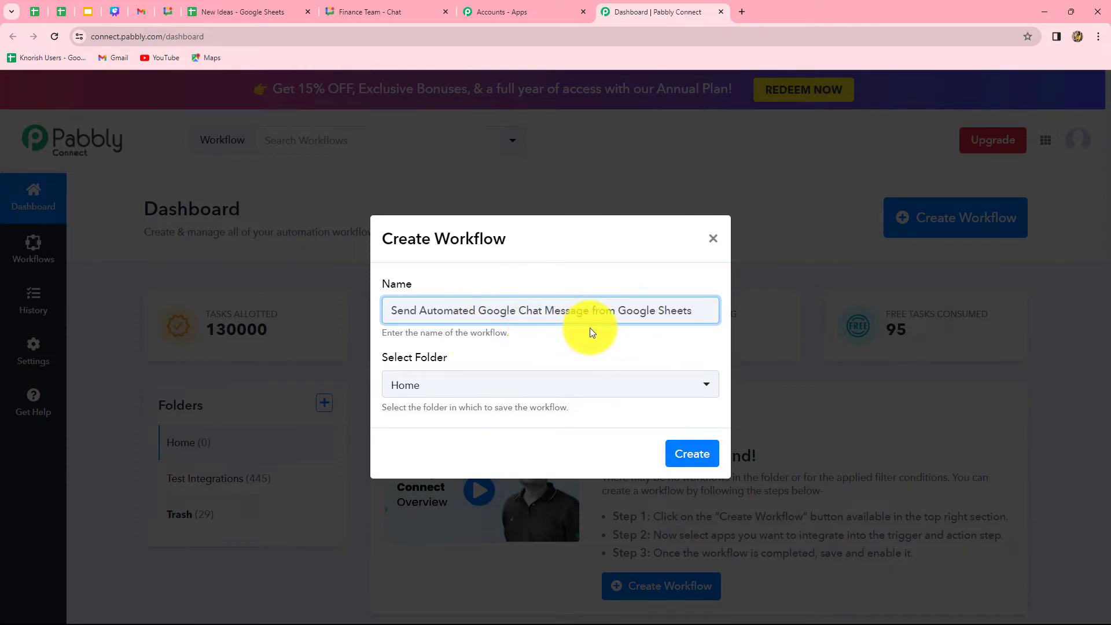
click(585, 383)
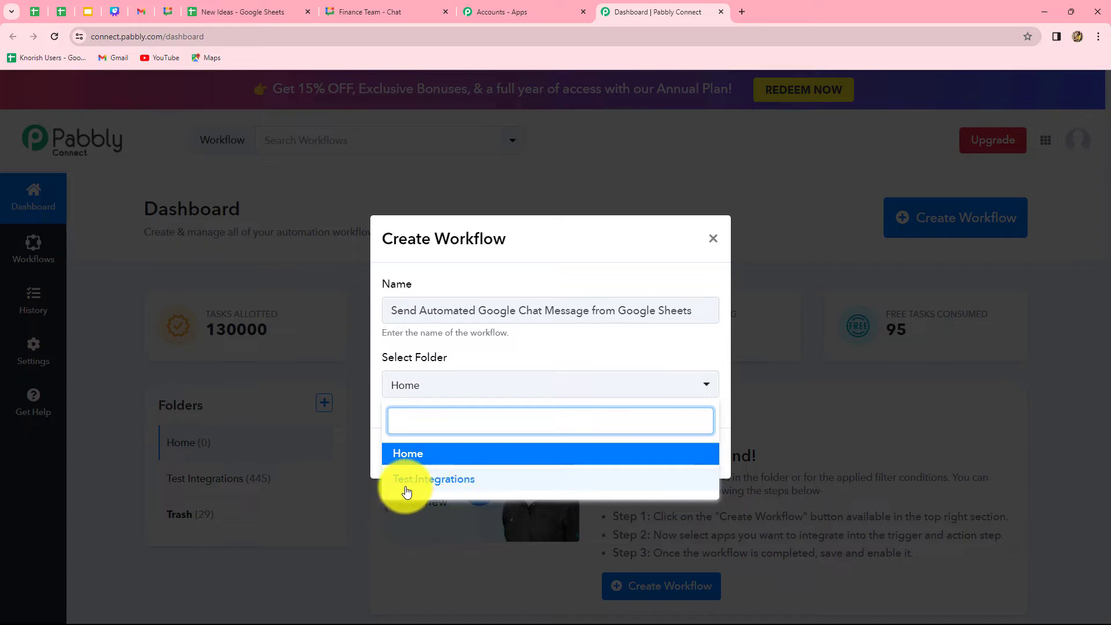
click(455, 482)
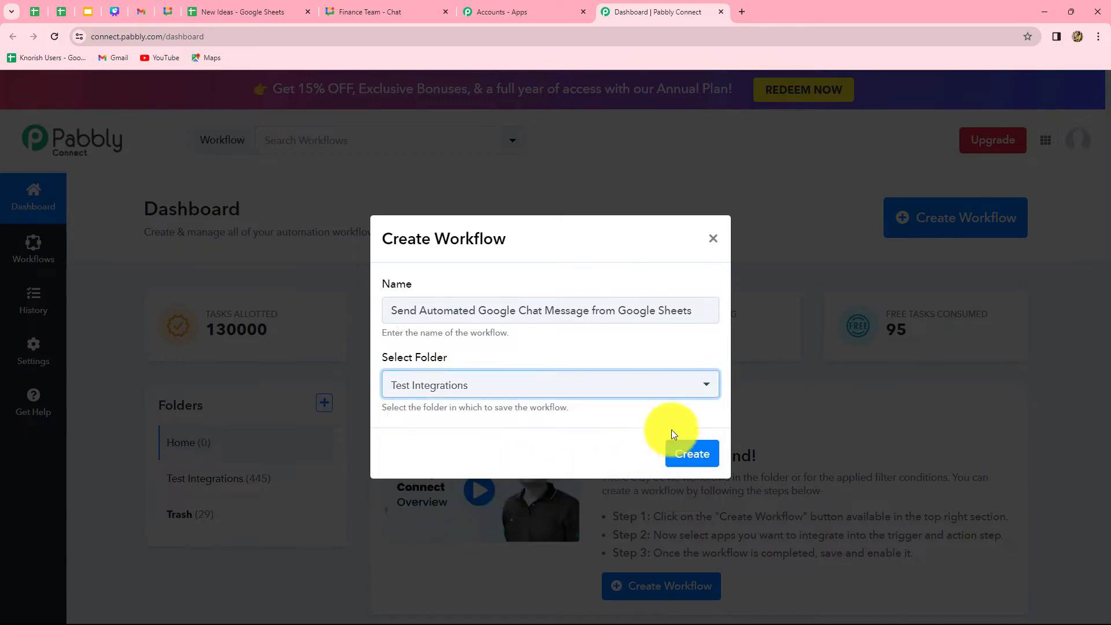
click(680, 461)
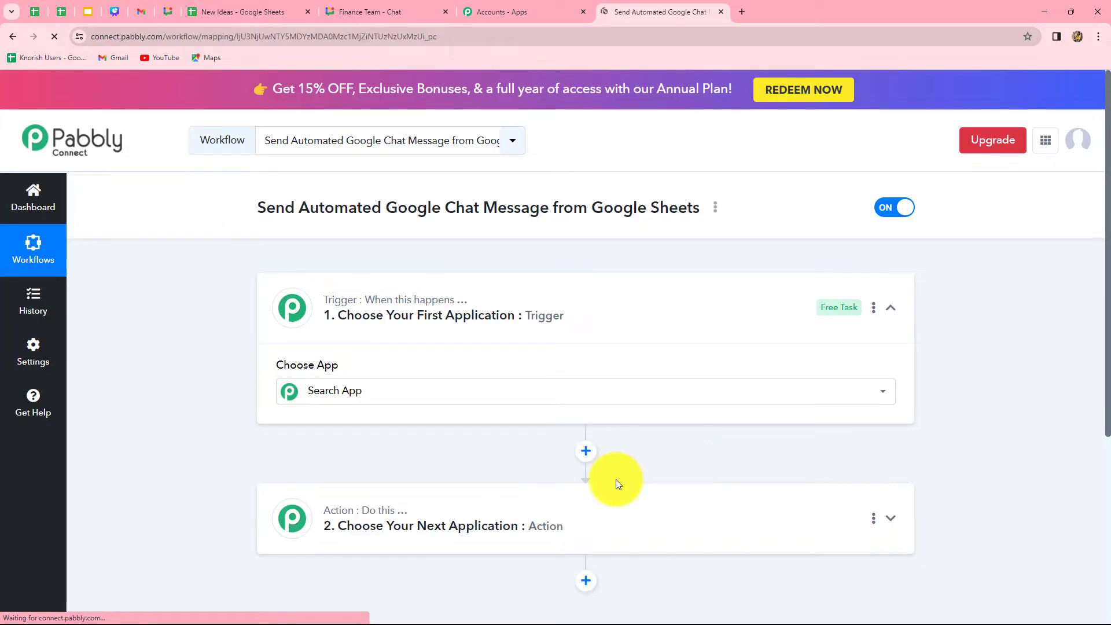
scroll(1029, 459, down, 5)
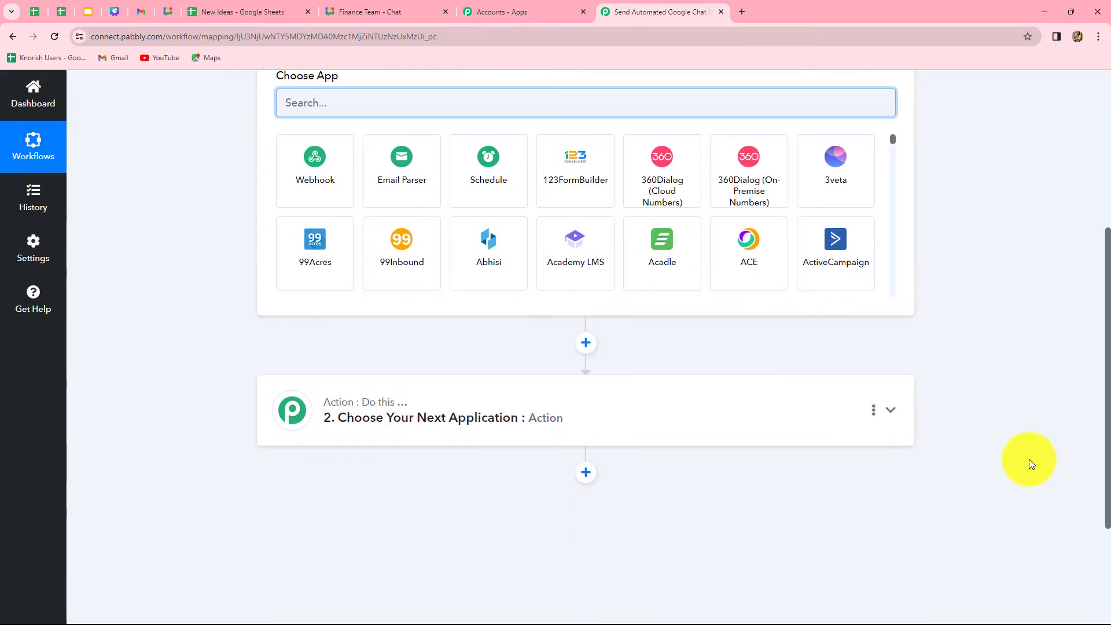
scroll(798, 280, up, 4)
scroll(206, 403, down, 5)
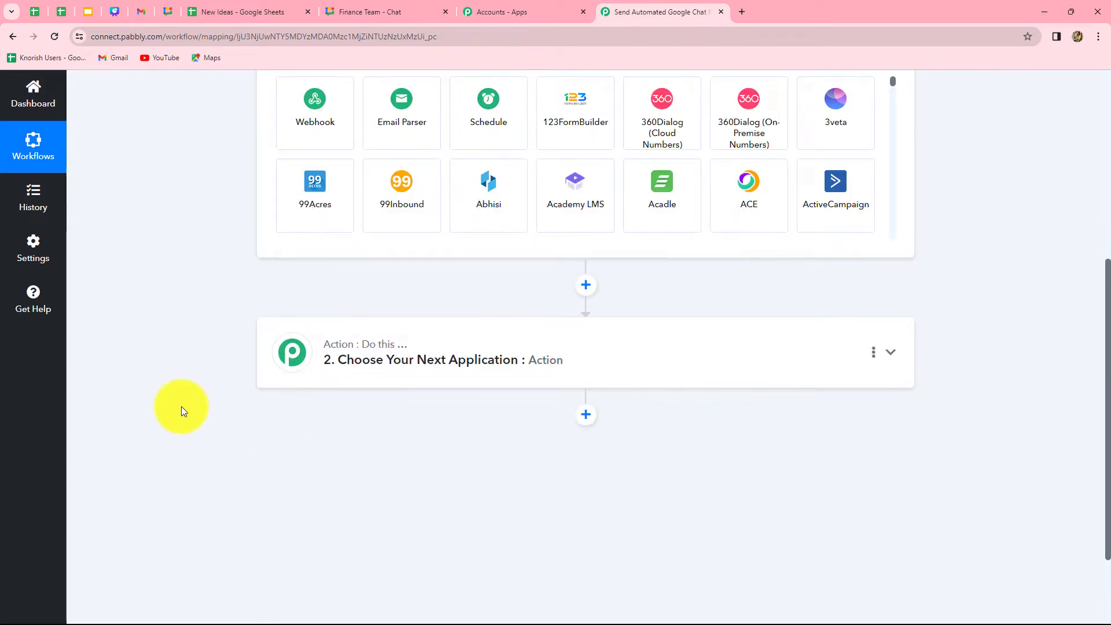
scroll(182, 408, up, 4)
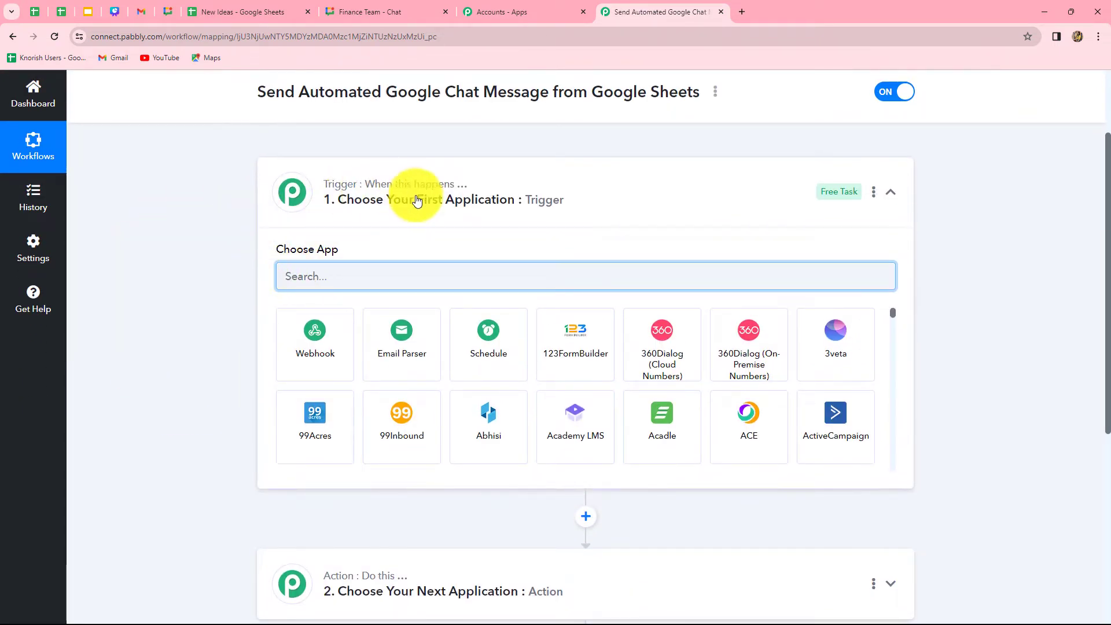
scroll(220, 346, down, 2)
mouse_move(334, 469)
scroll(269, 226, up, 2)
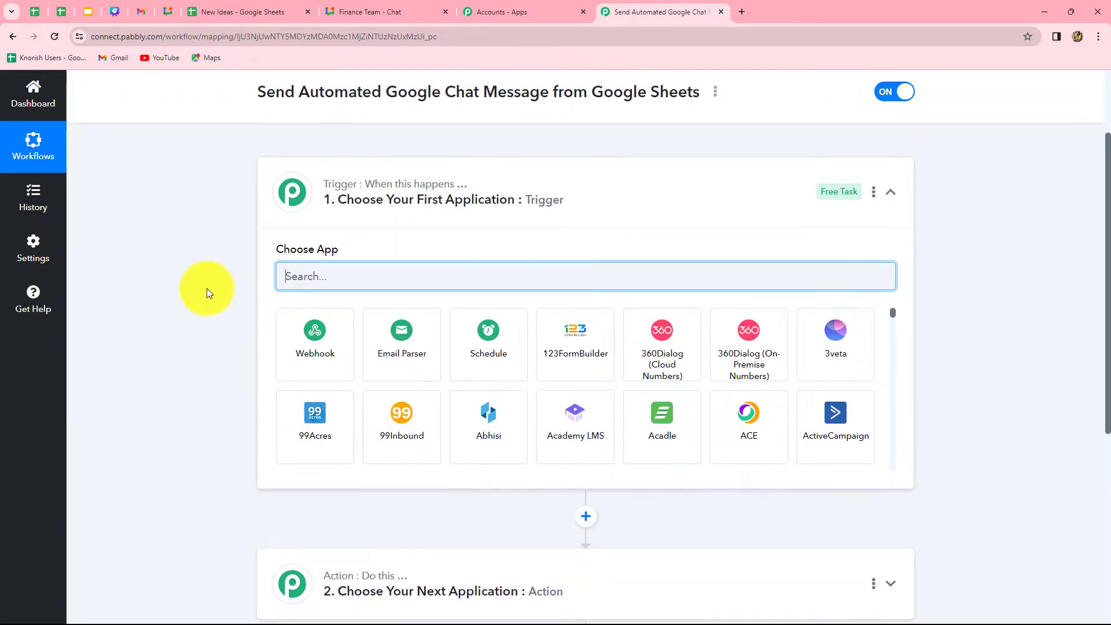
scroll(189, 313, down, 2)
scroll(189, 314, down, 3)
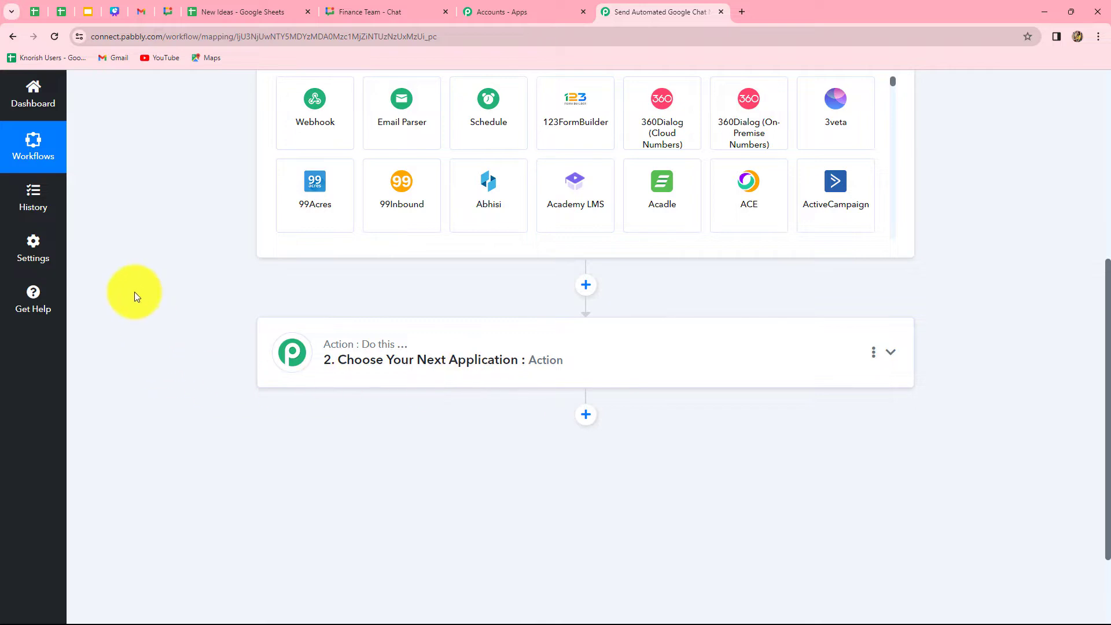
scroll(134, 292, up, 3)
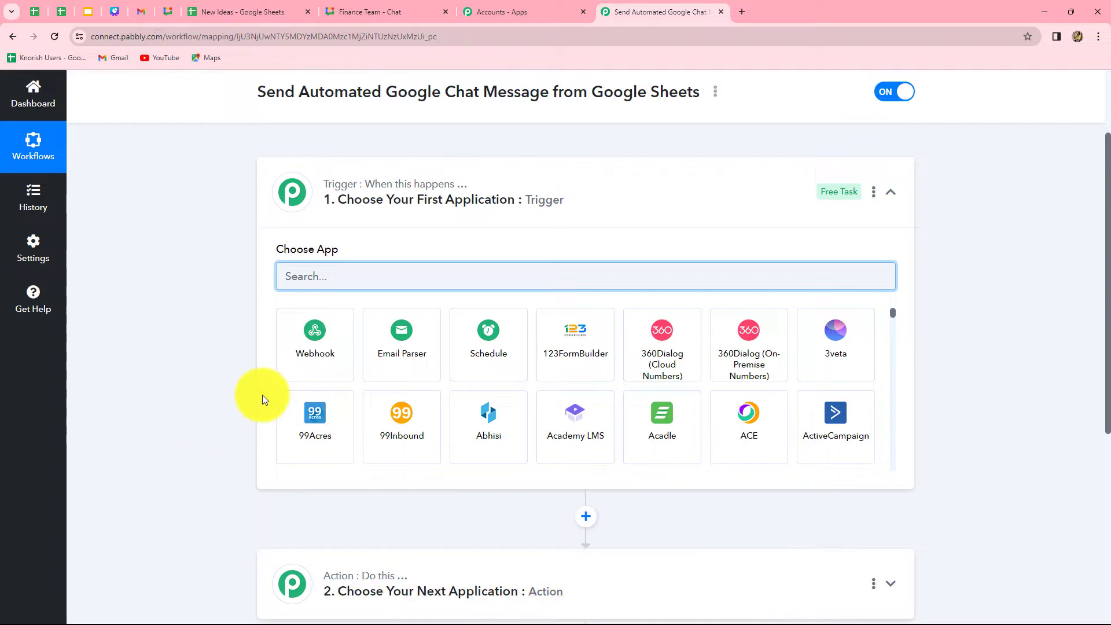
scroll(343, 560, down, 1)
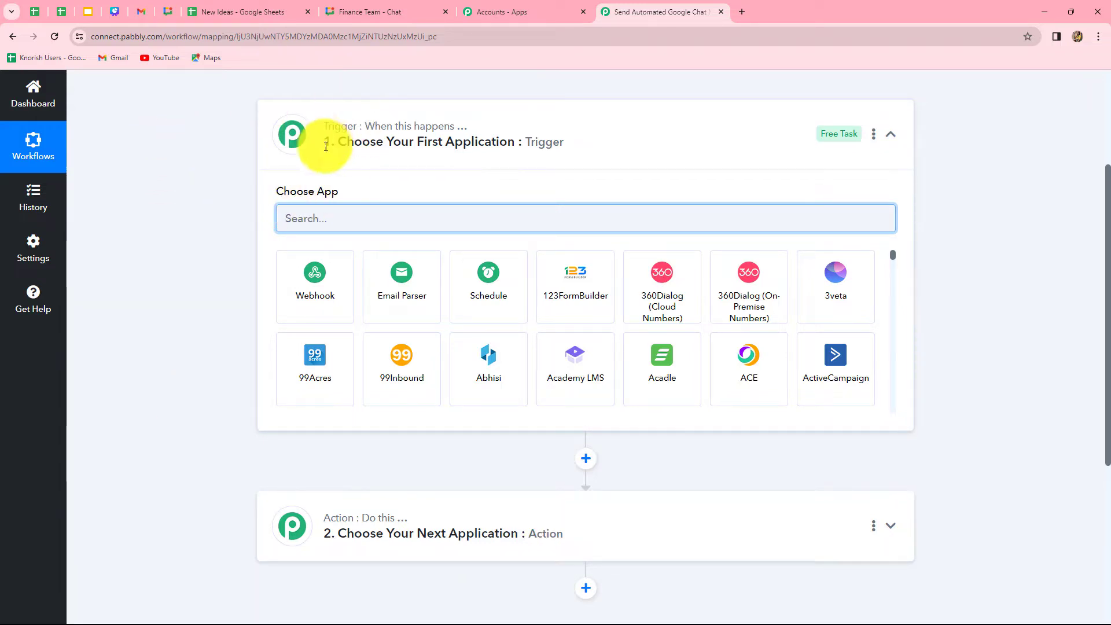
Set Google Sheets with 'New or Updated Spreadsheet Row' as the trigger, then review the setup instructions.
text(oogle)
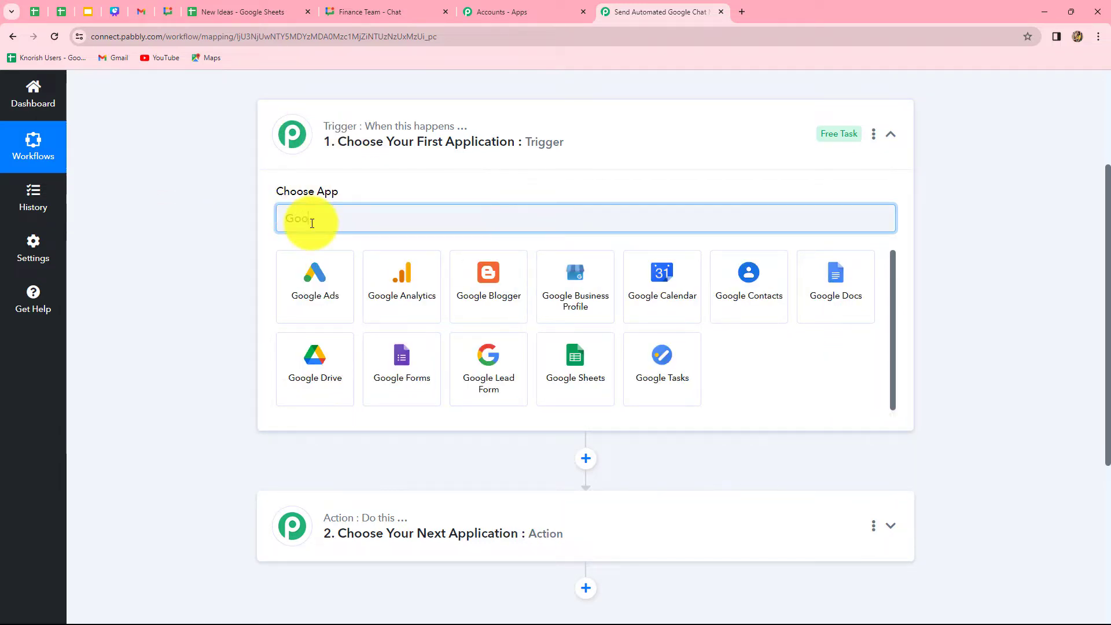
click(576, 362)
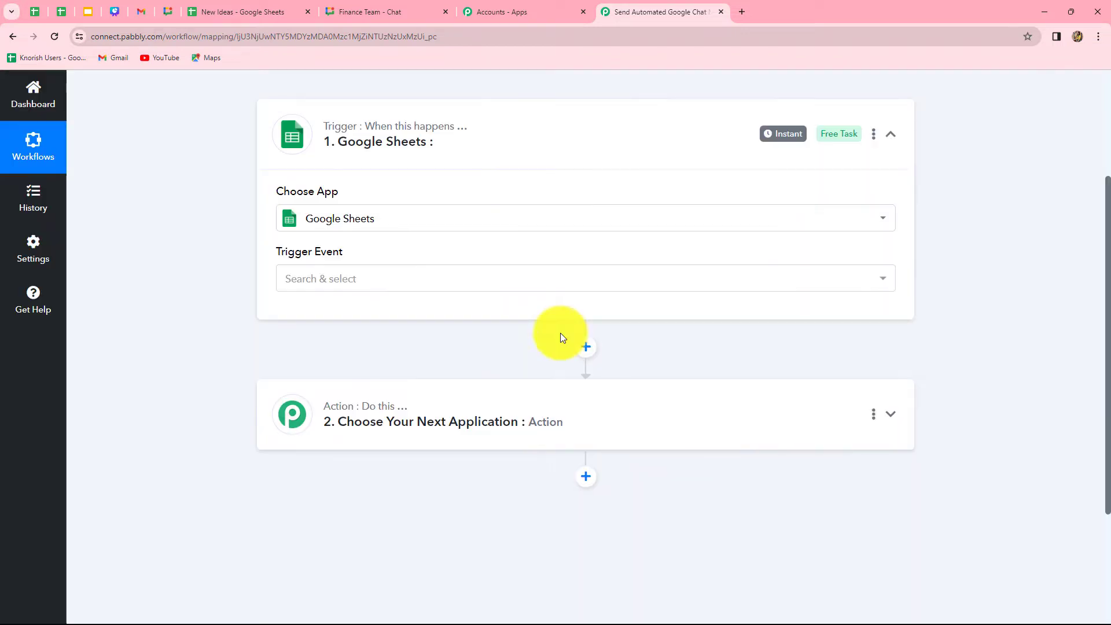
click(296, 278)
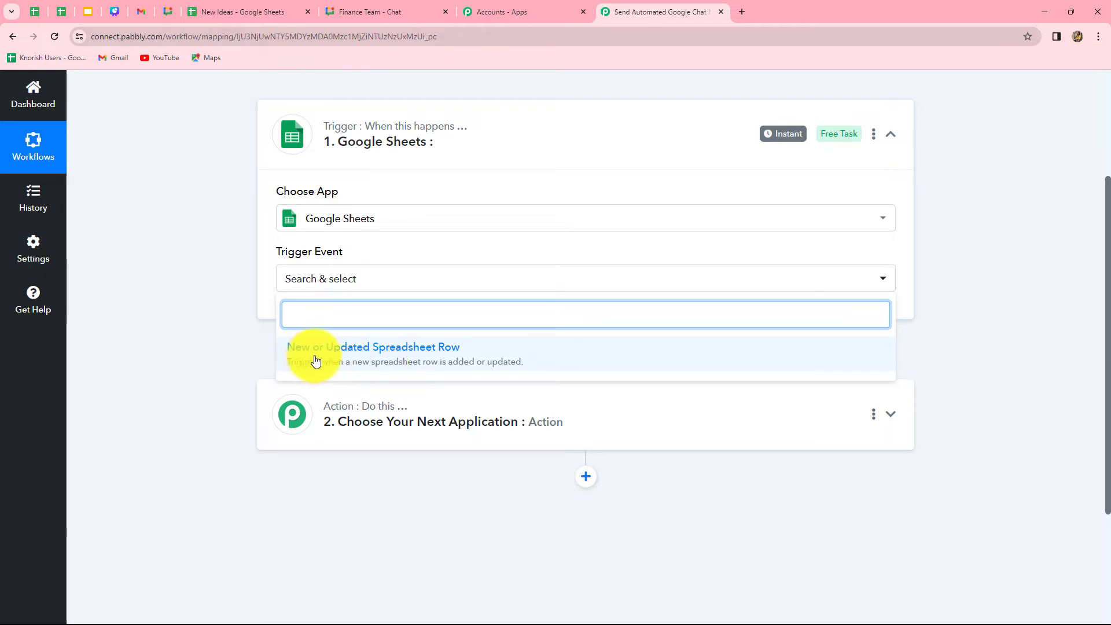
click(387, 355)
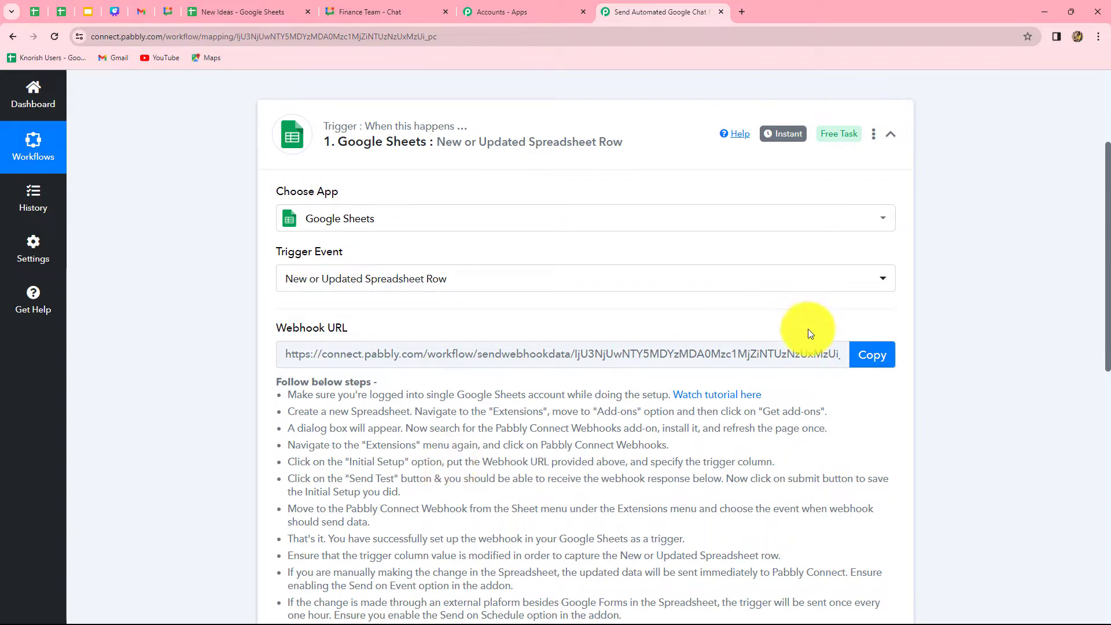
scroll(435, 393, down, 2)
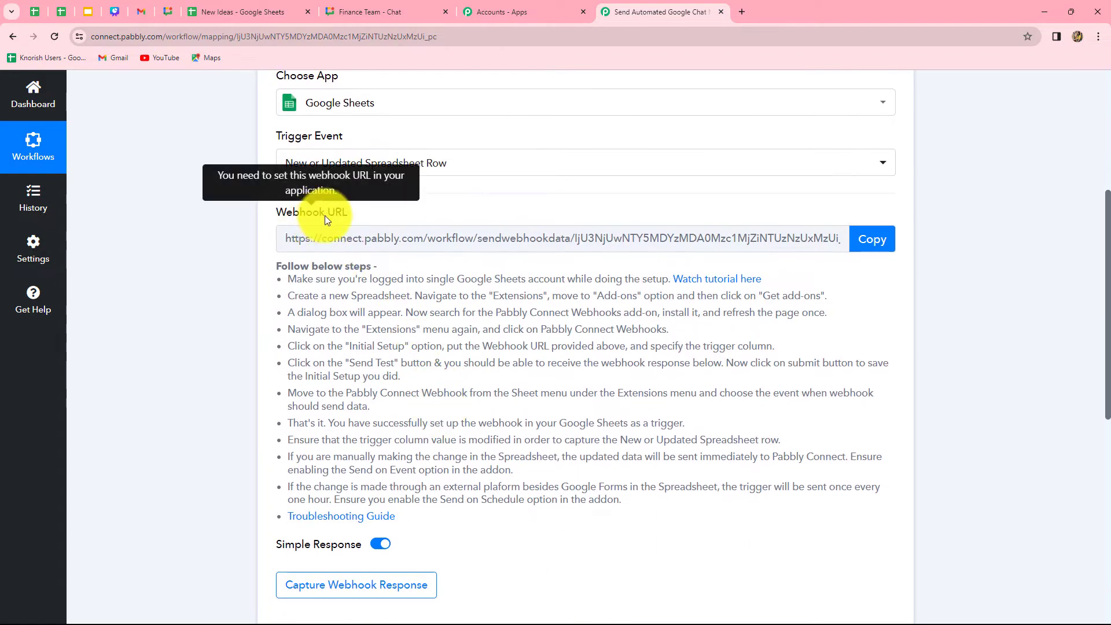
drag(301, 279, 585, 506)
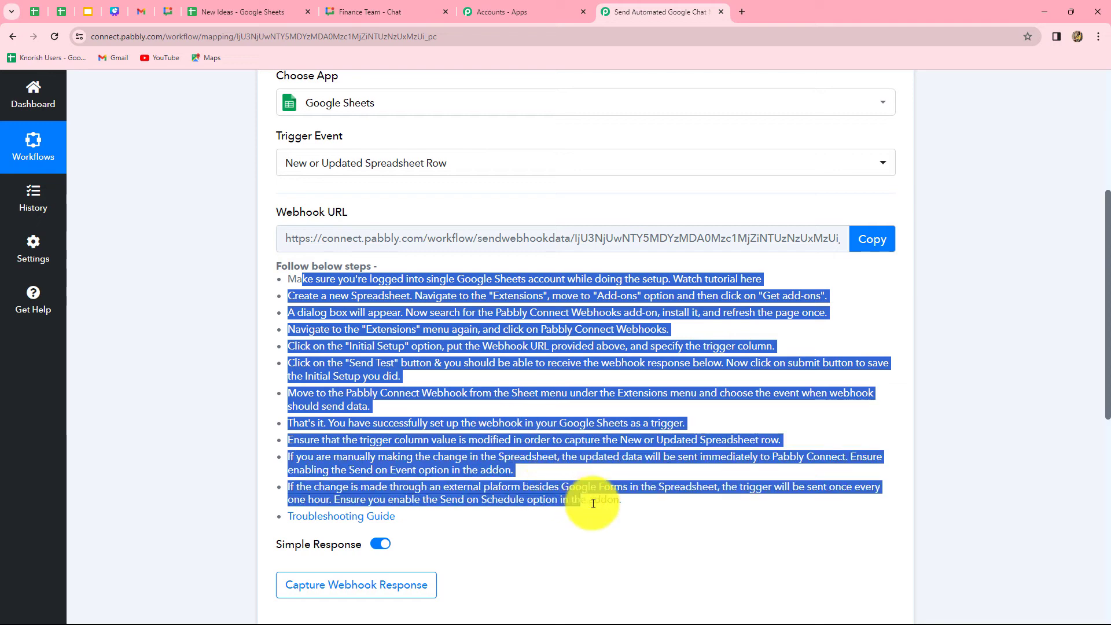
click(589, 542)
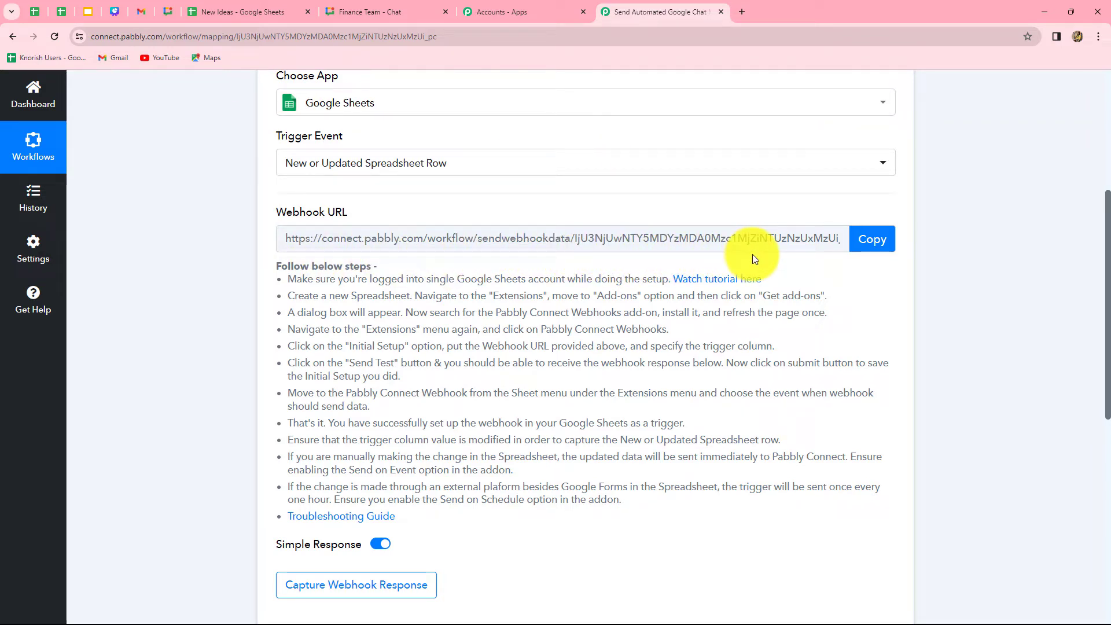
Copy the webhook URL, then create a blank spreadsheet titled 'New Finance Team Tasks'.
click(874, 242)
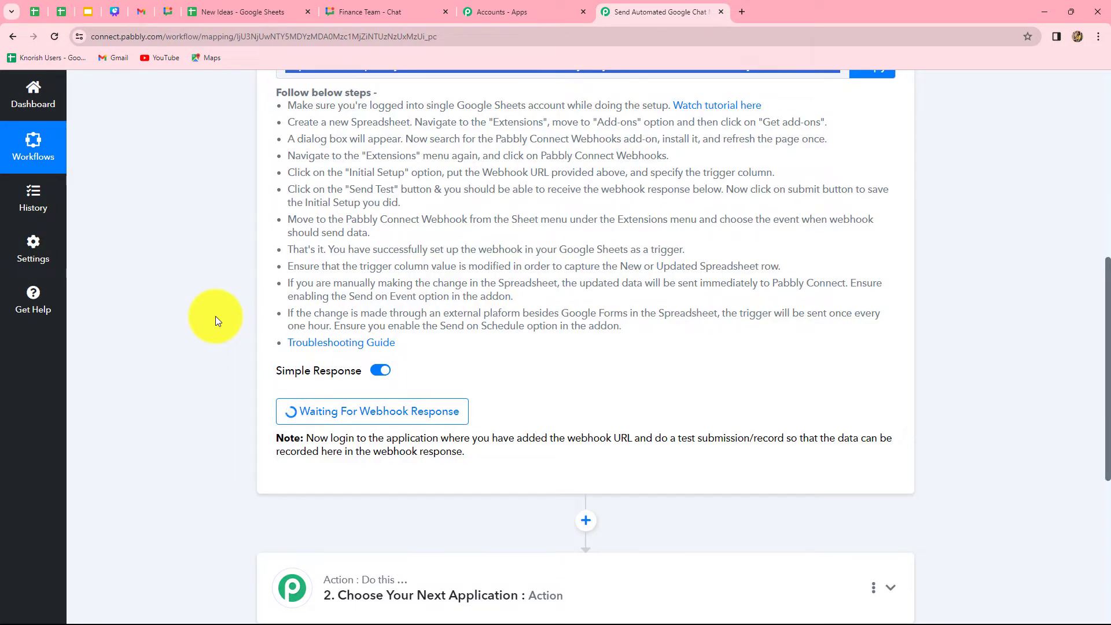
click(234, 12)
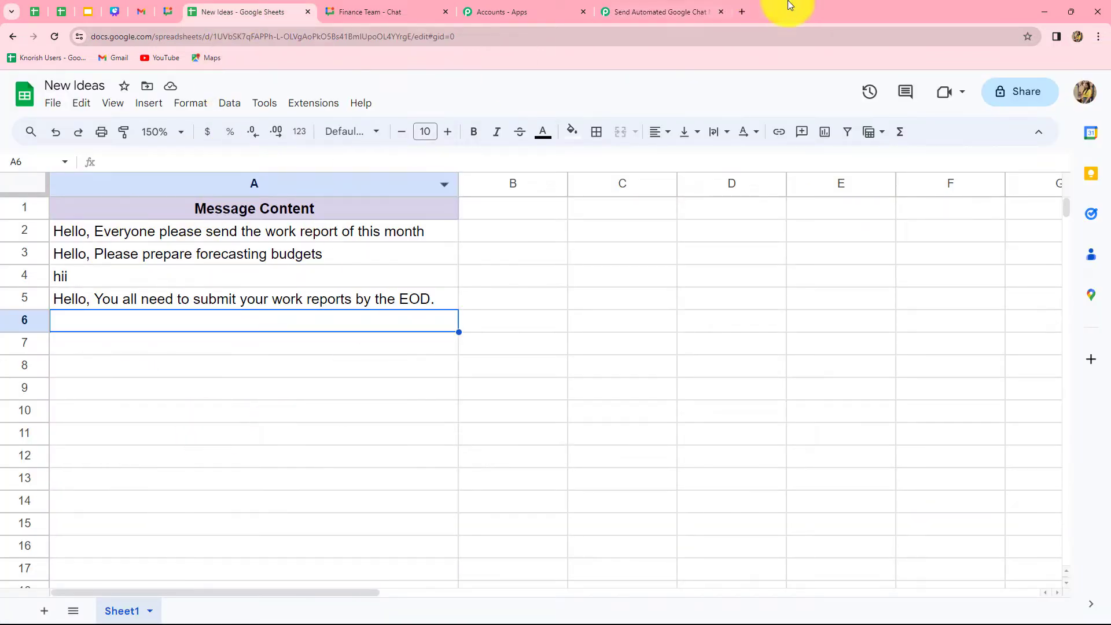
click(741, 12)
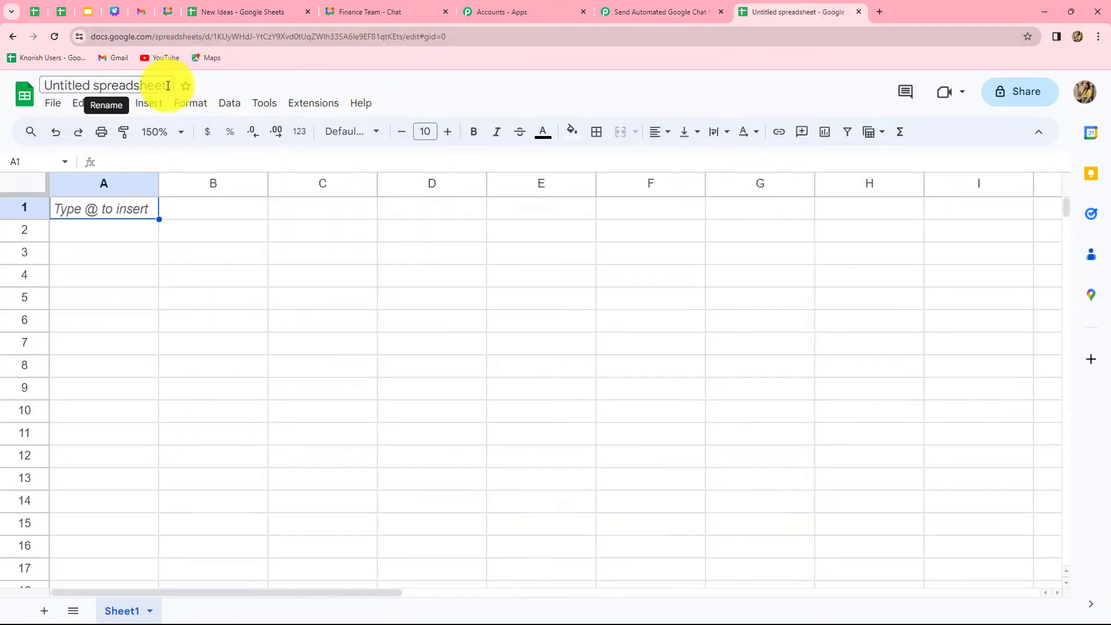
click(173, 84)
key(BackSpace)
text(New Finance Team Tasks)
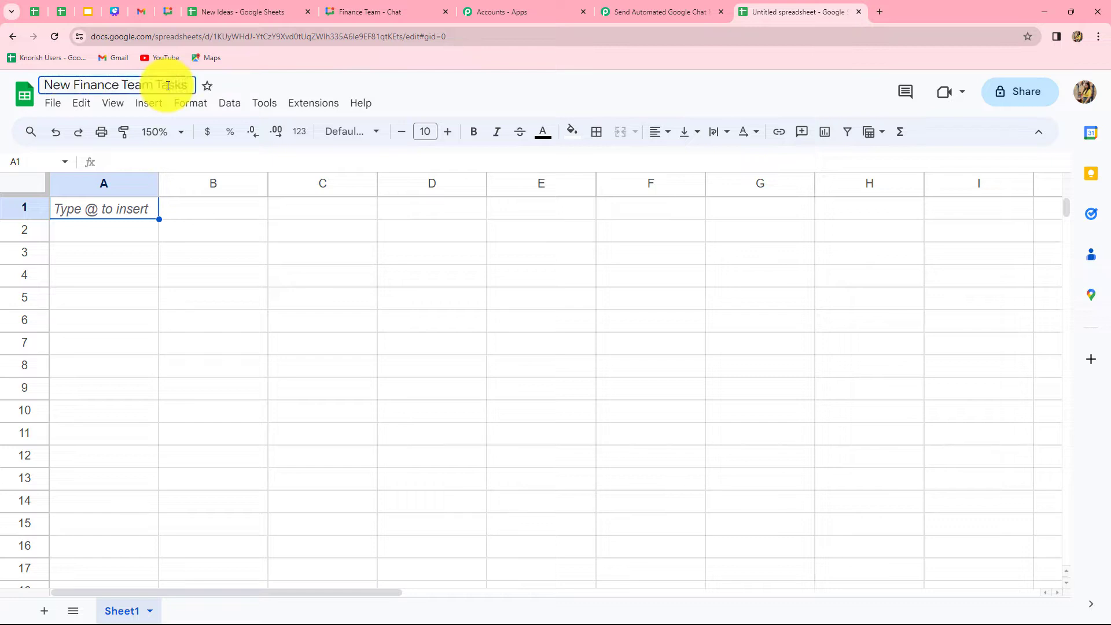
click(190, 211)
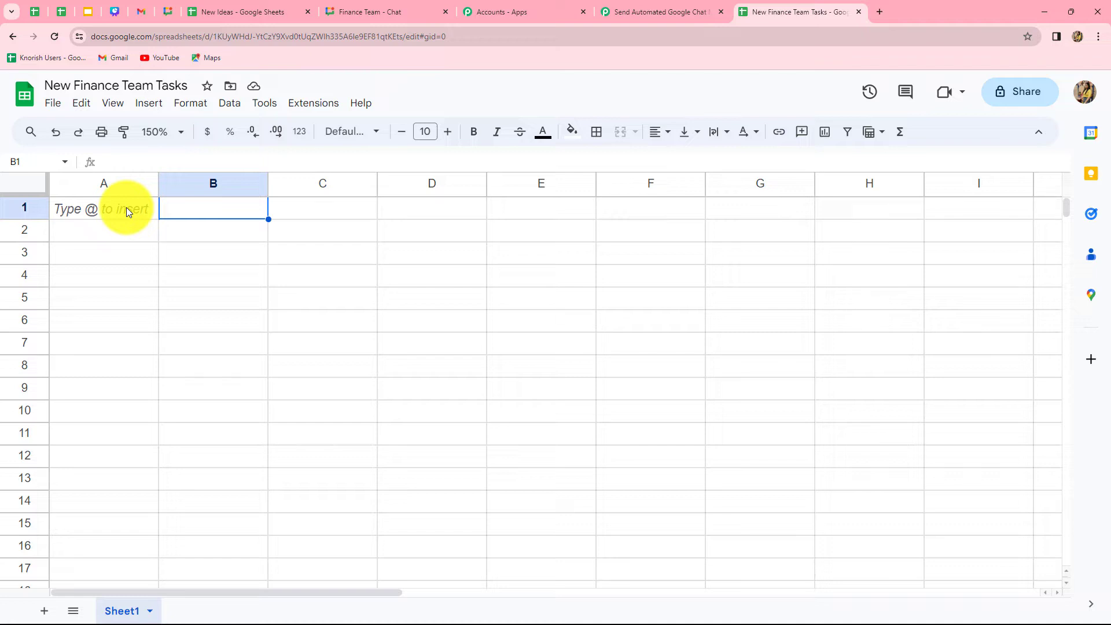
Enter the 'Message Content-Tasks' header in A1 and the financial-strategies team message in A2.
click(126, 208)
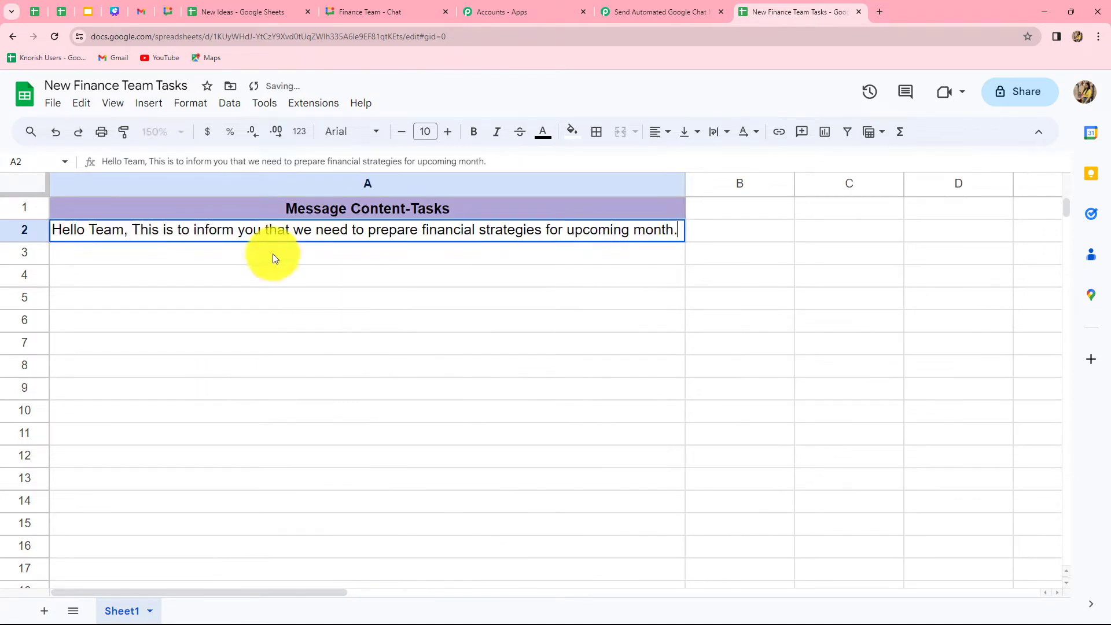
key(Return)
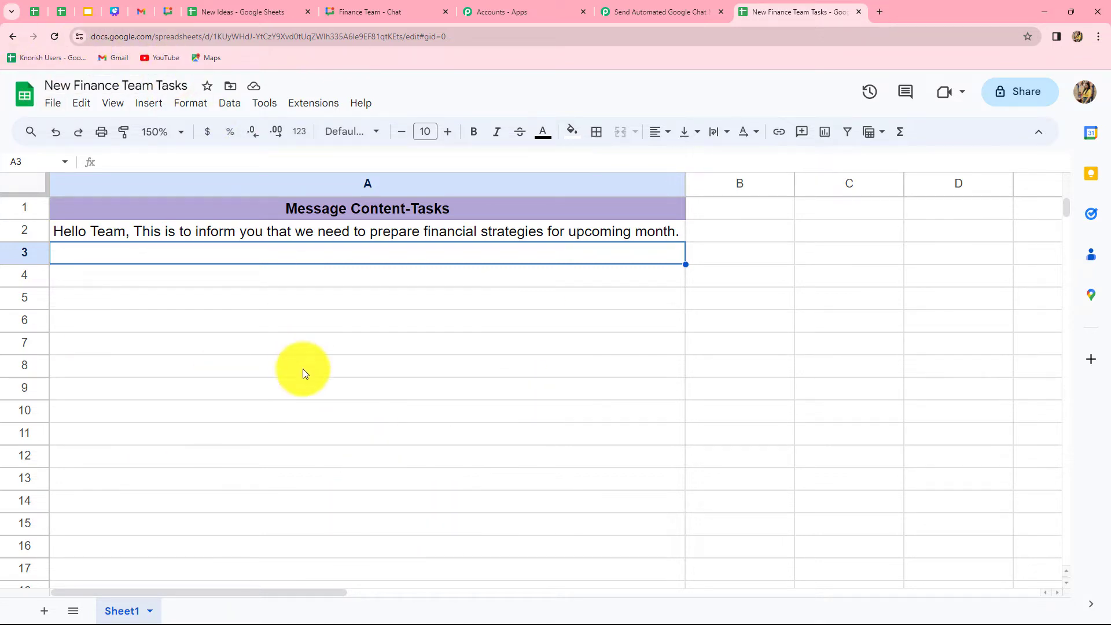
Search the add-ons Marketplace for 'Pabbly Connect Webhooks' and confirm it is already installed.
click(311, 107)
mouse_move(311, 129)
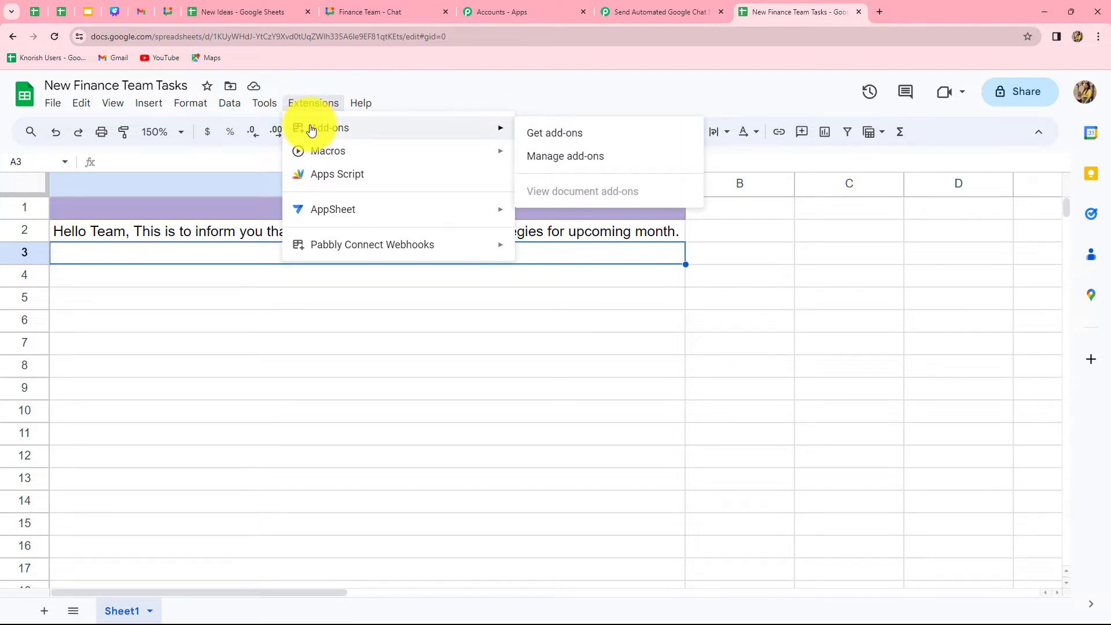
click(551, 136)
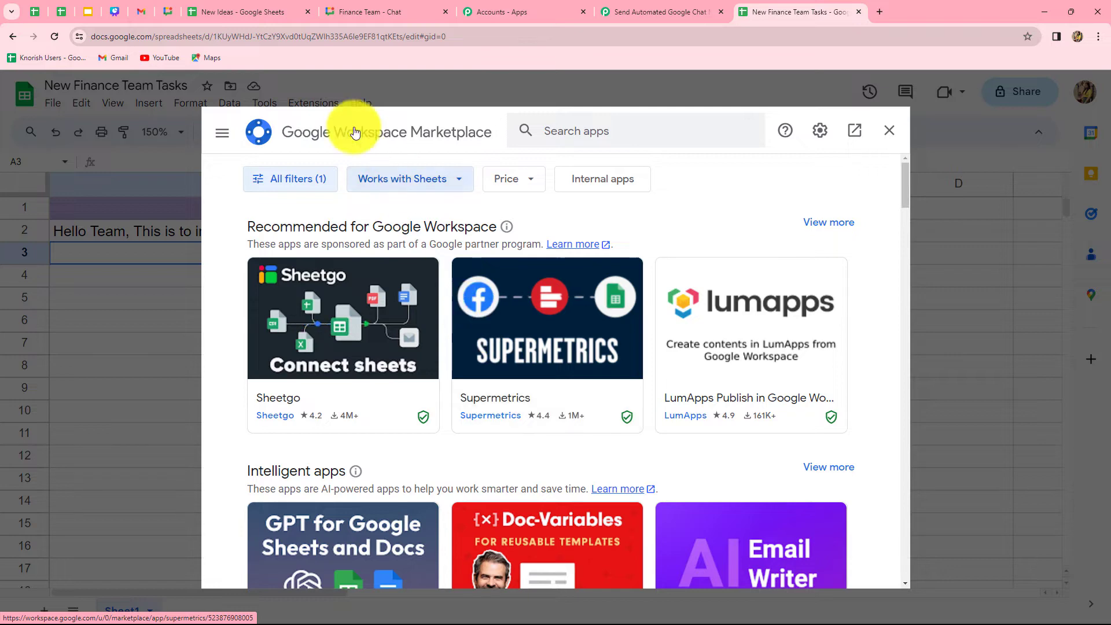
click(632, 128)
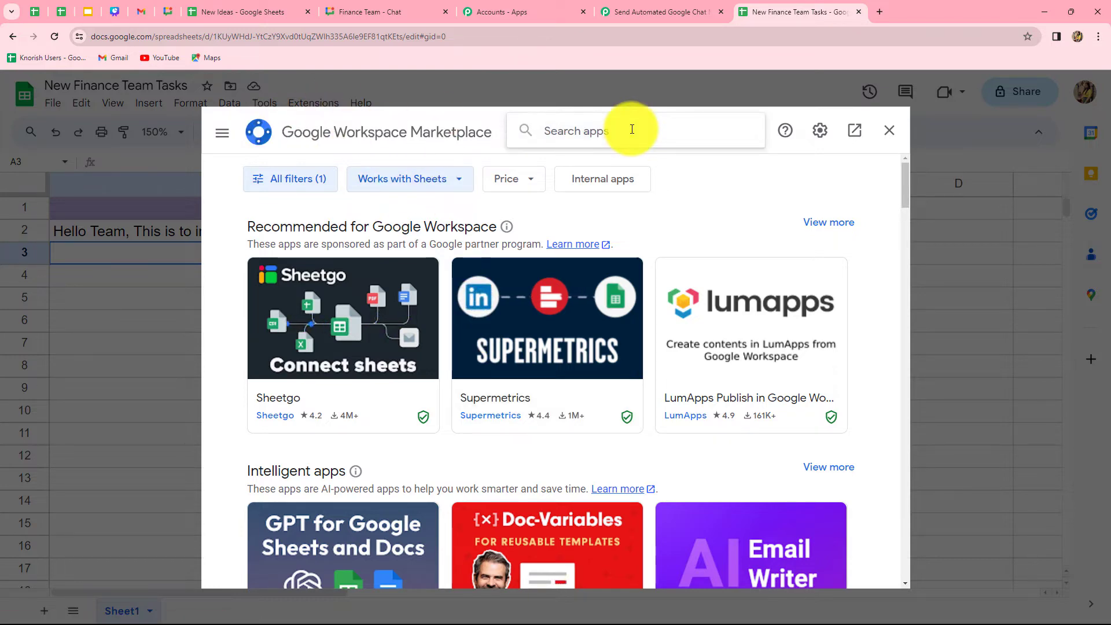
text(pabbl)
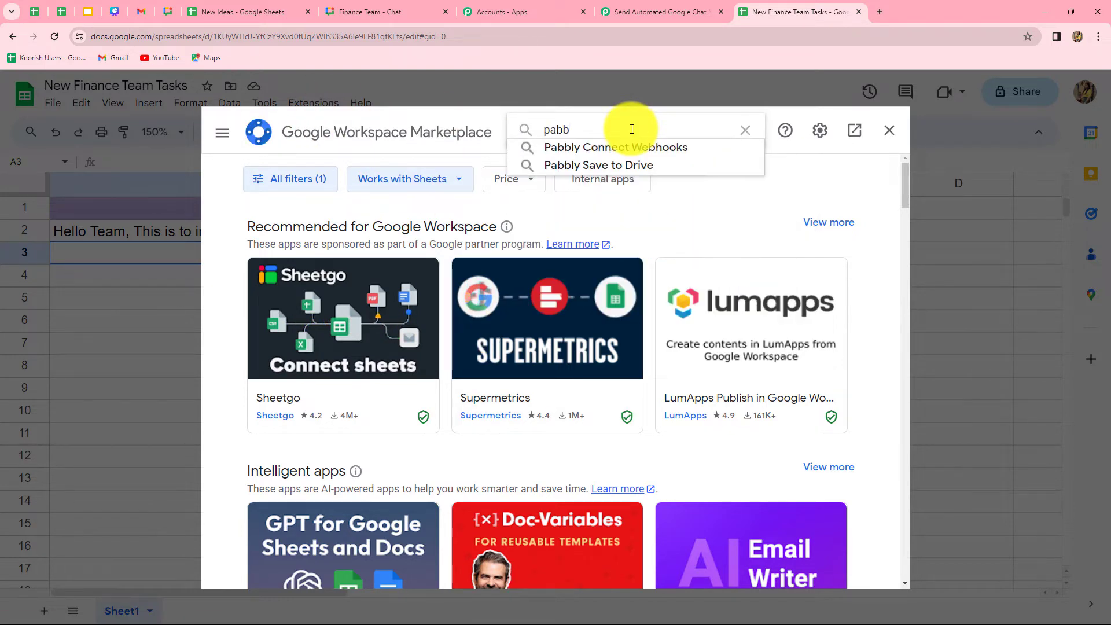
click(629, 145)
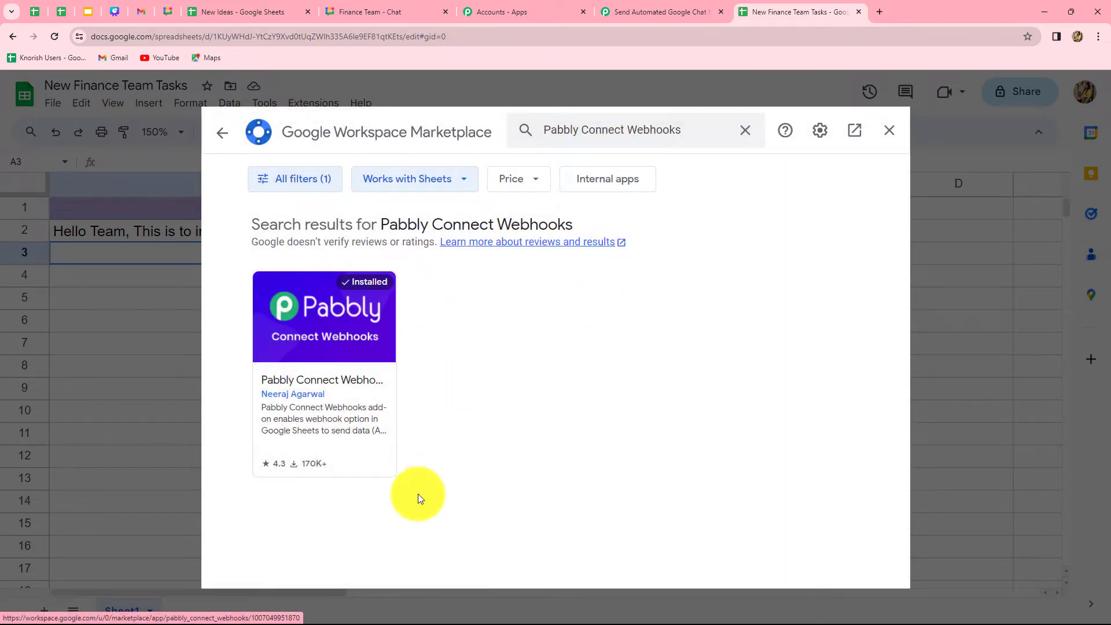
click(889, 131)
click(333, 110)
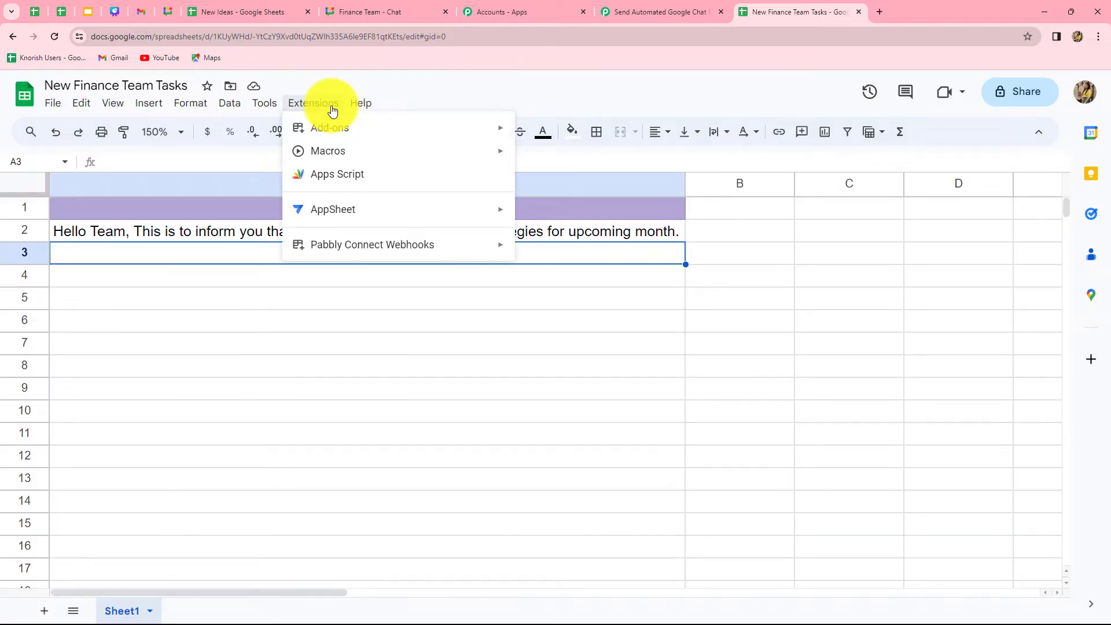
Start Pabbly Connect Webhooks Initial Setup and paste the workflow's webhook URL into the Webhook URL field.
mouse_move(314, 251)
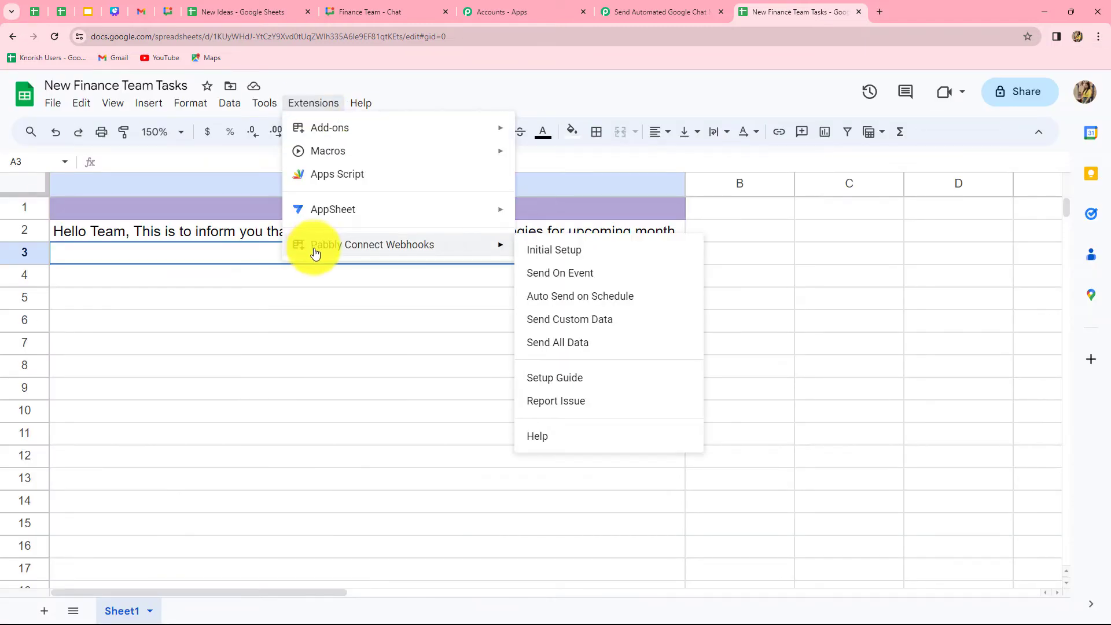
click(536, 253)
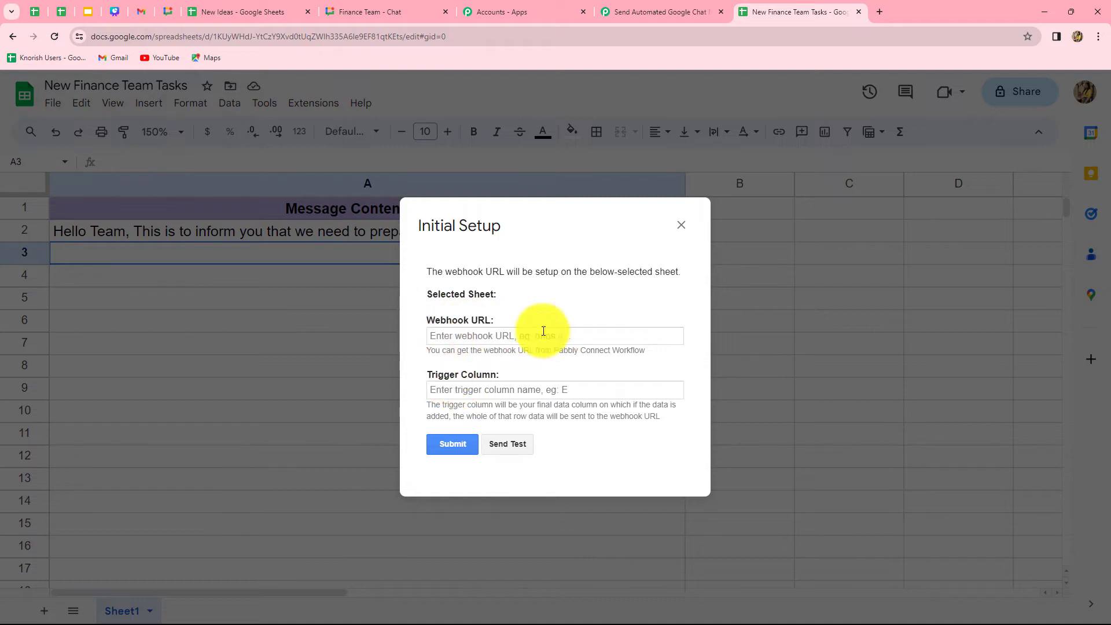
click(441, 335)
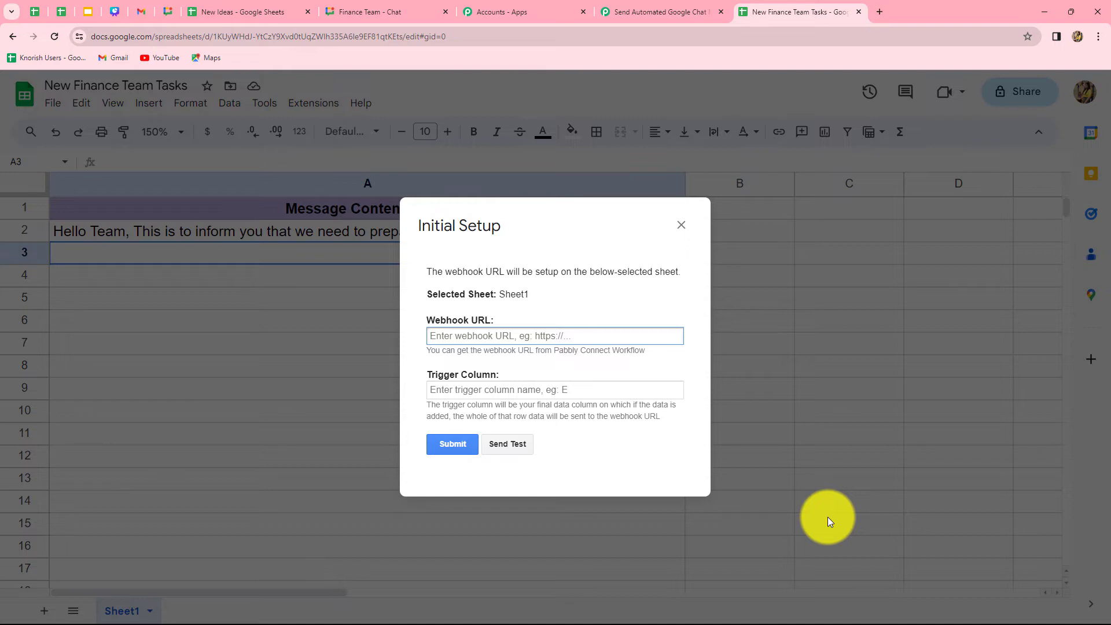
Set trigger column A, send test data, and submit the webhook setup.
click(471, 389)
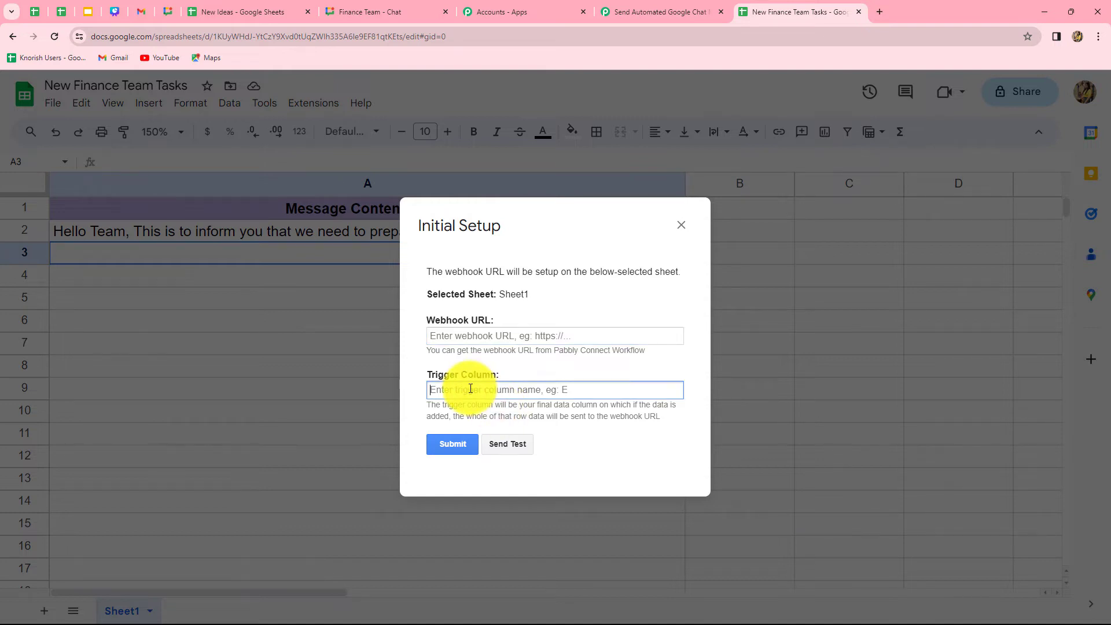
text(A)
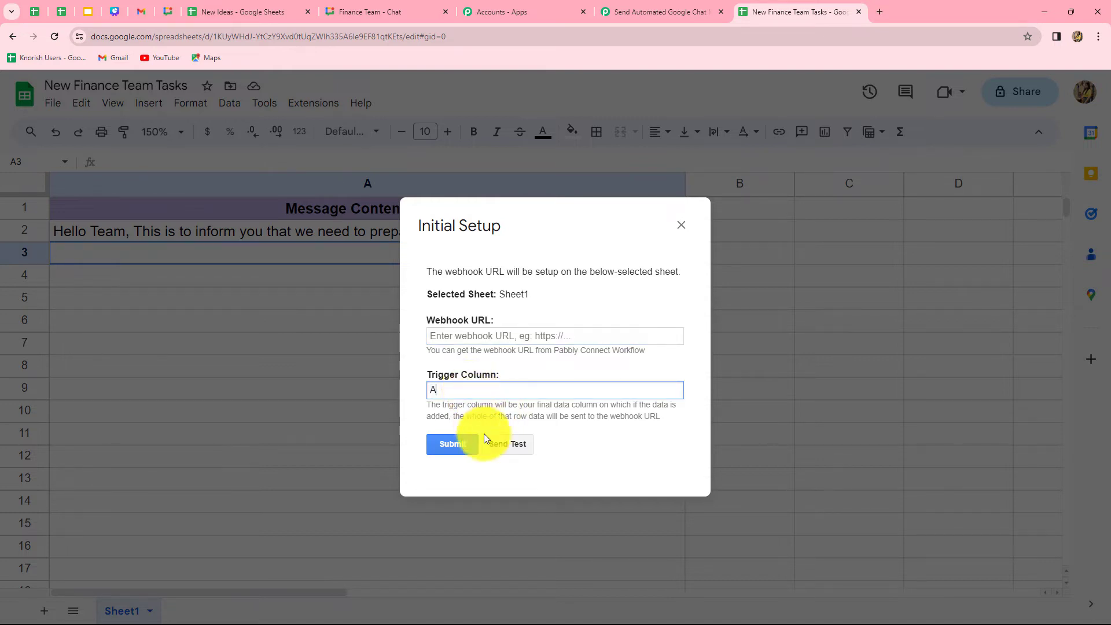
click(502, 445)
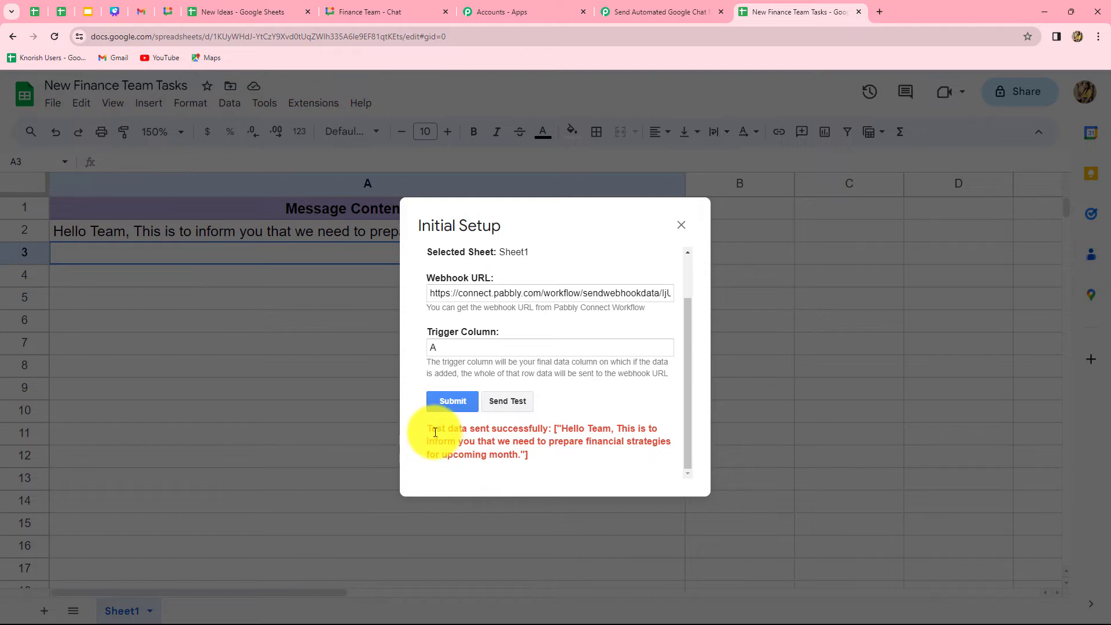
click(448, 402)
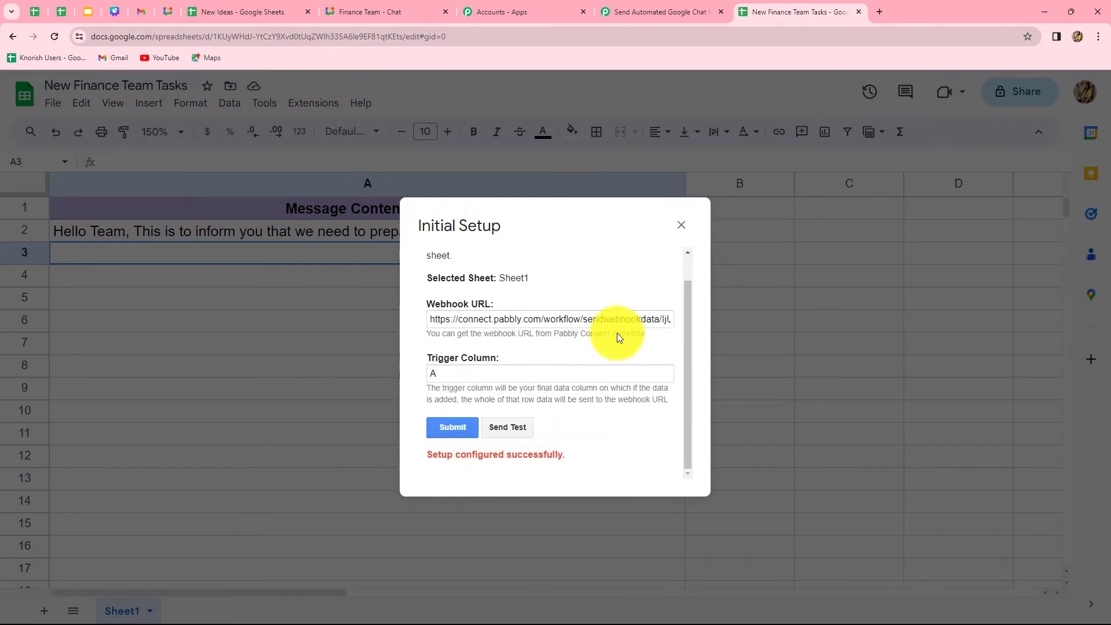
click(681, 225)
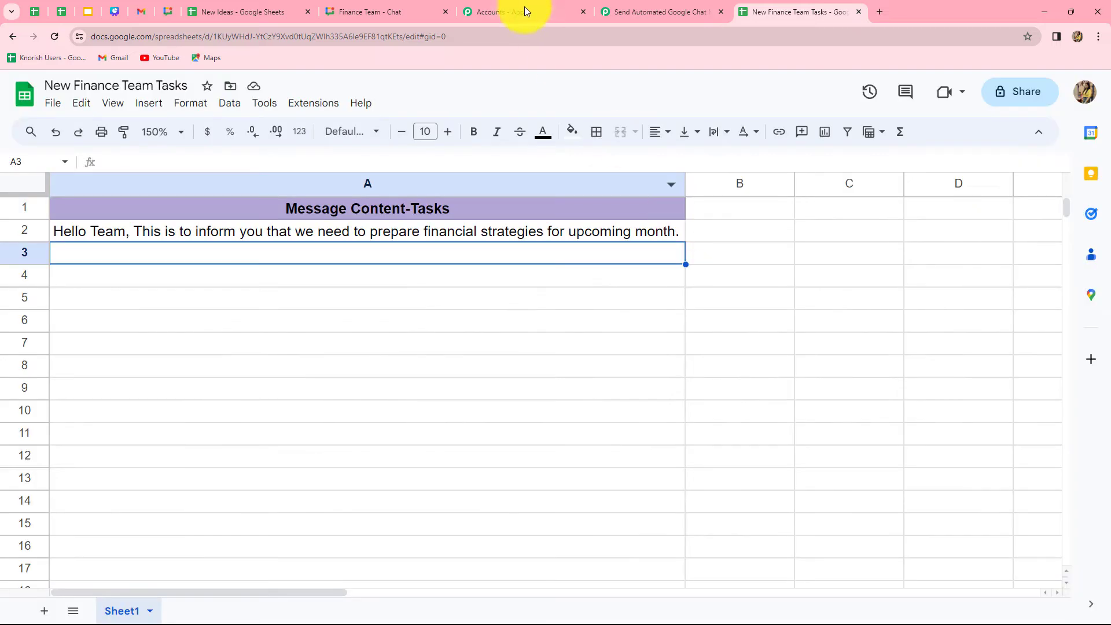
Verify the workflow's Response Received shows row 2's full financial-strategies message in Message Content-Tasks.
click(633, 3)
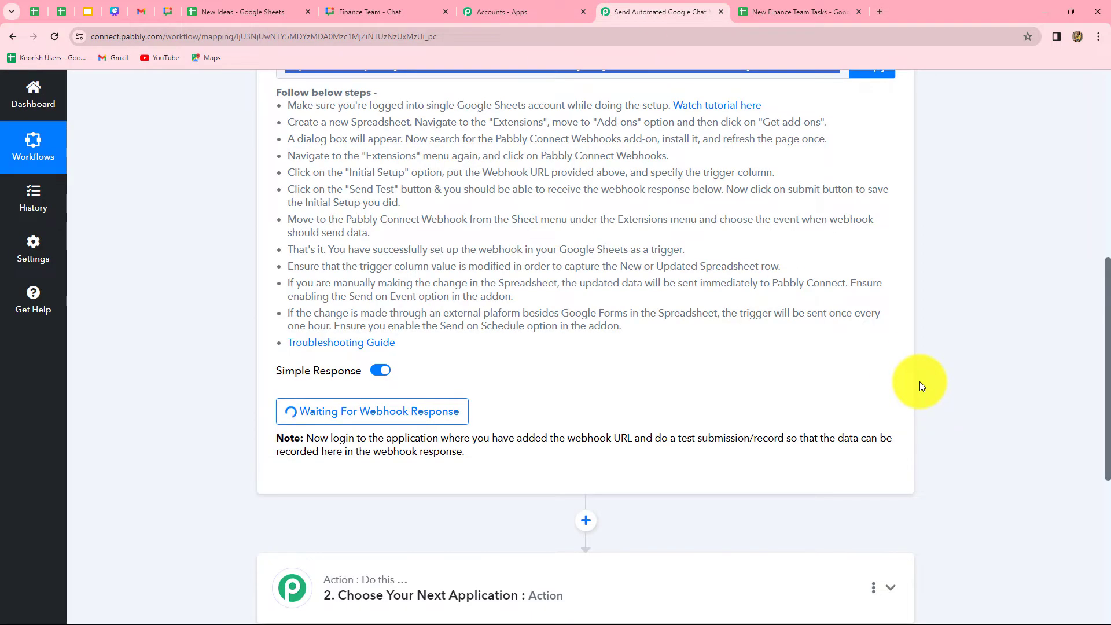
scroll(922, 386, down, 8)
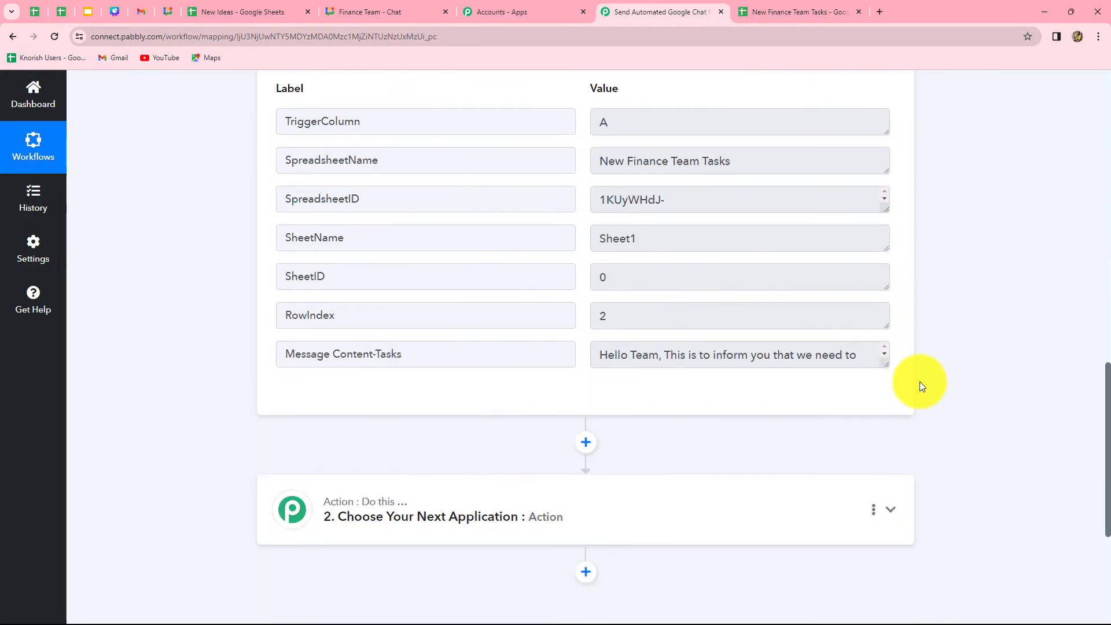
scroll(921, 385, up, 2)
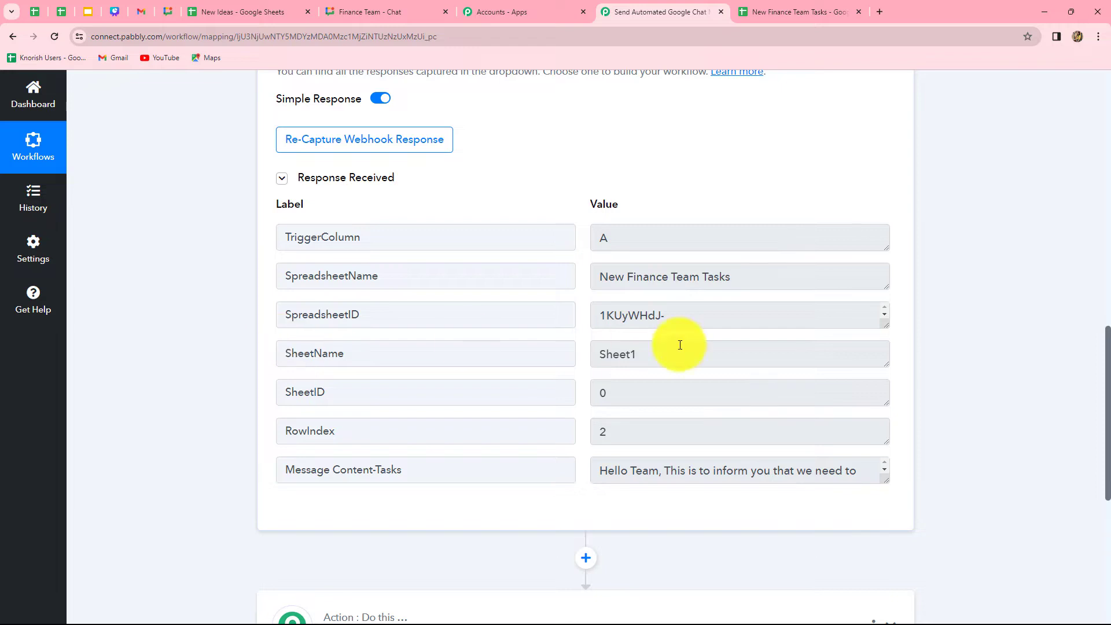
scroll(653, 382, down, 1)
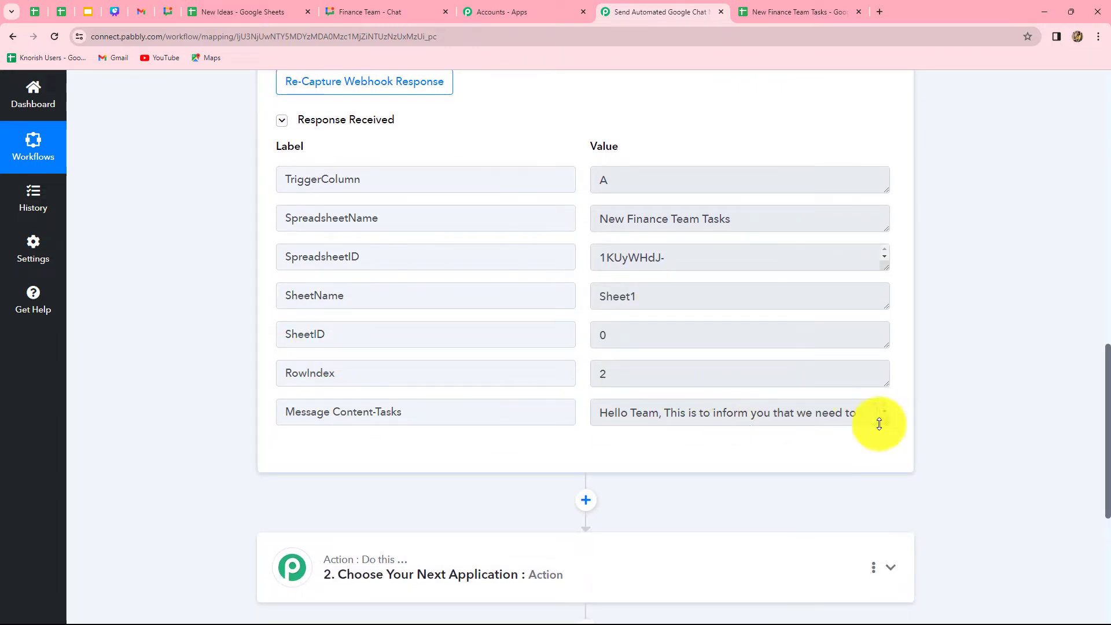
drag(885, 423, 893, 454)
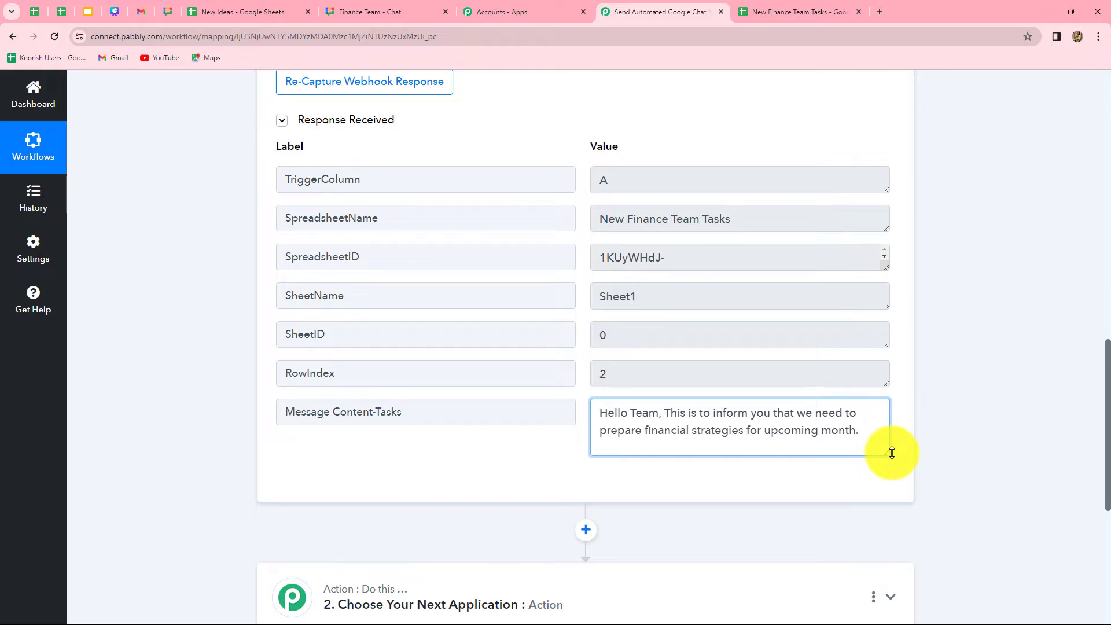
click(821, 11)
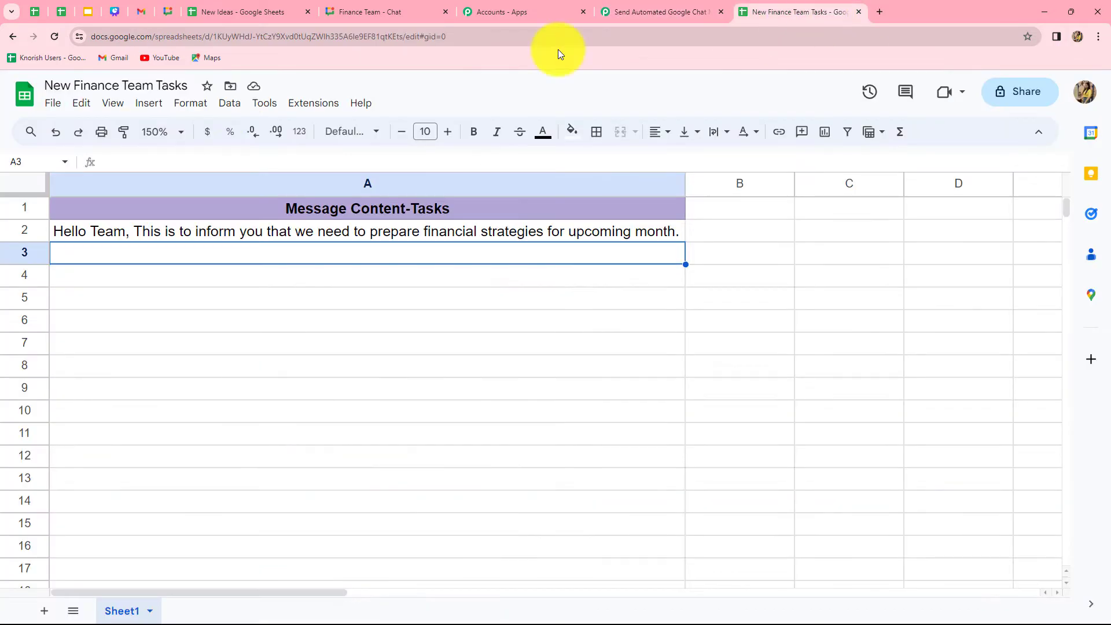
Enable Pabbly Connect Webhooks' Send On Event so edited rows are sent automatically.
click(314, 104)
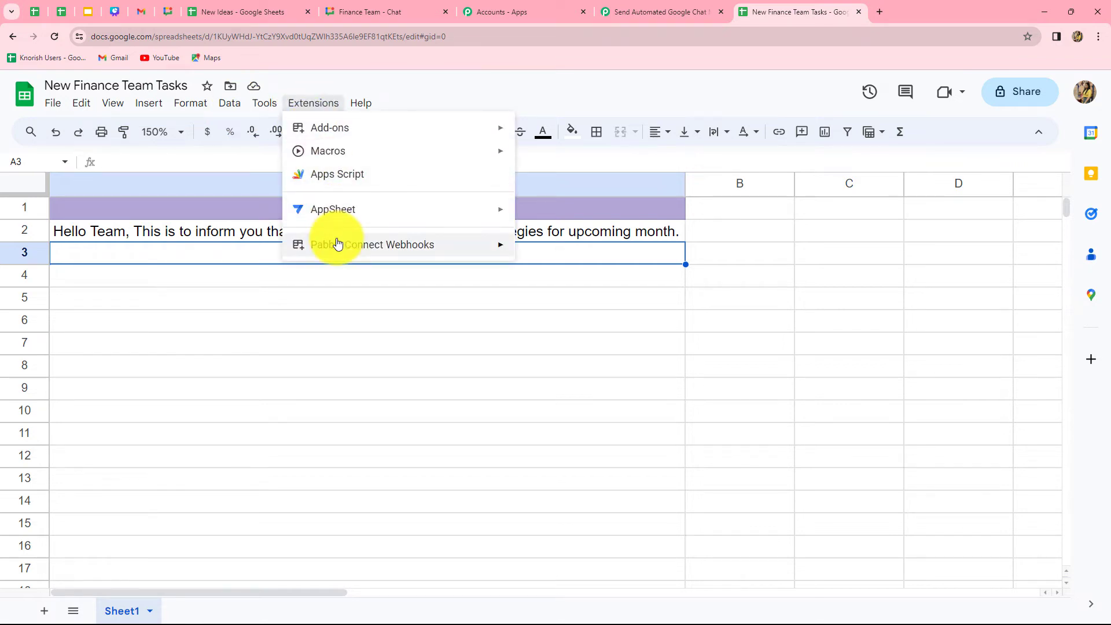
mouse_move(307, 244)
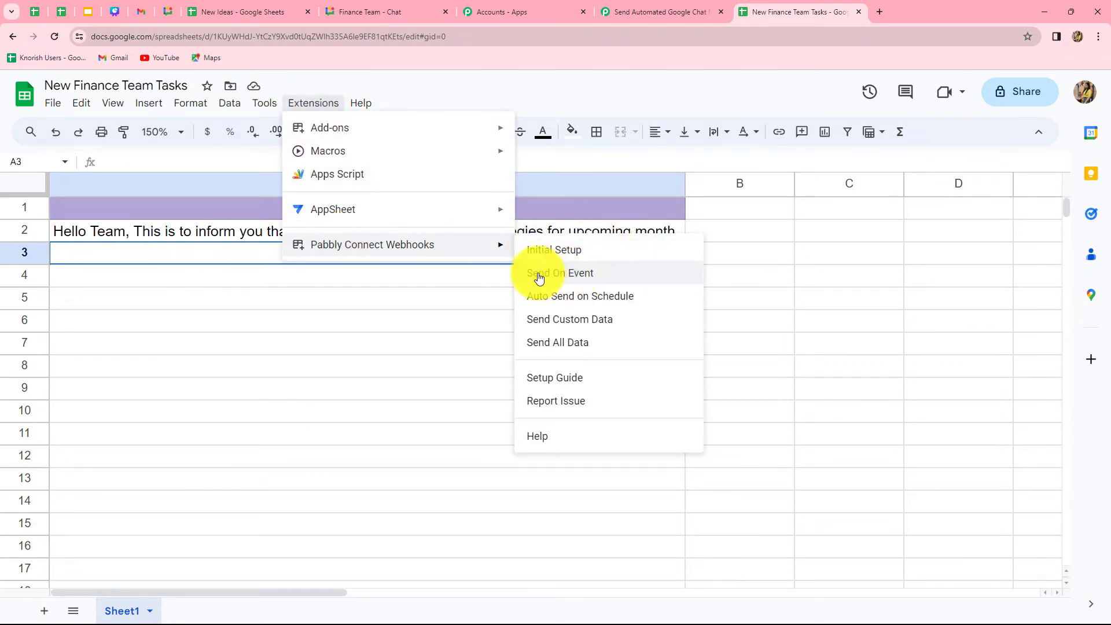
click(543, 275)
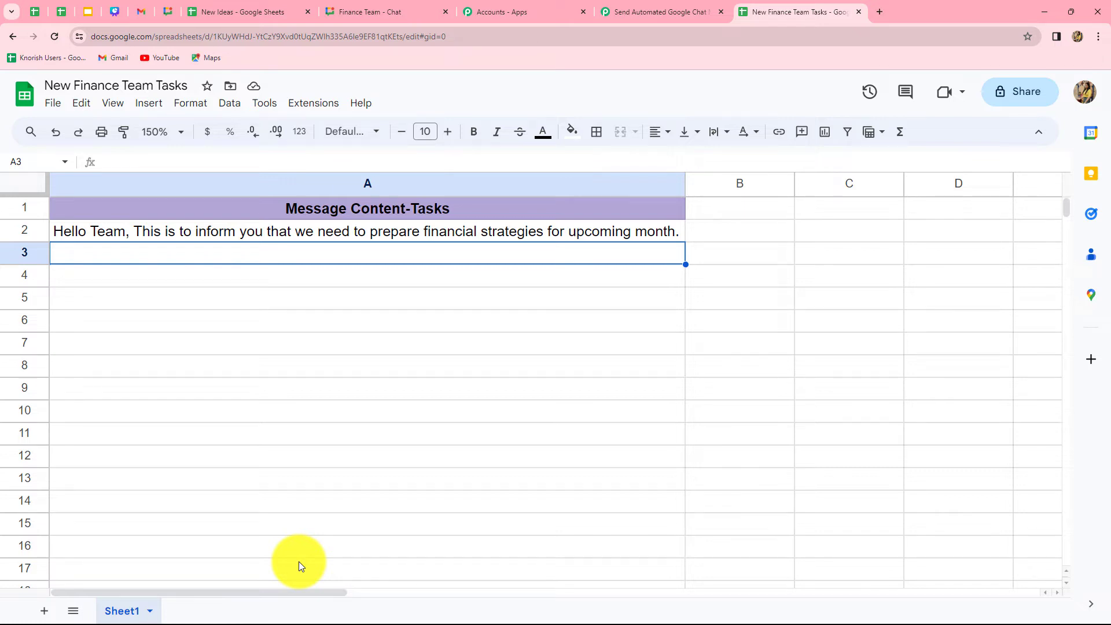
Glance at the Finance Team chat, then view the Pabbly workflow's captured RowIndex 2 response.
click(617, 9)
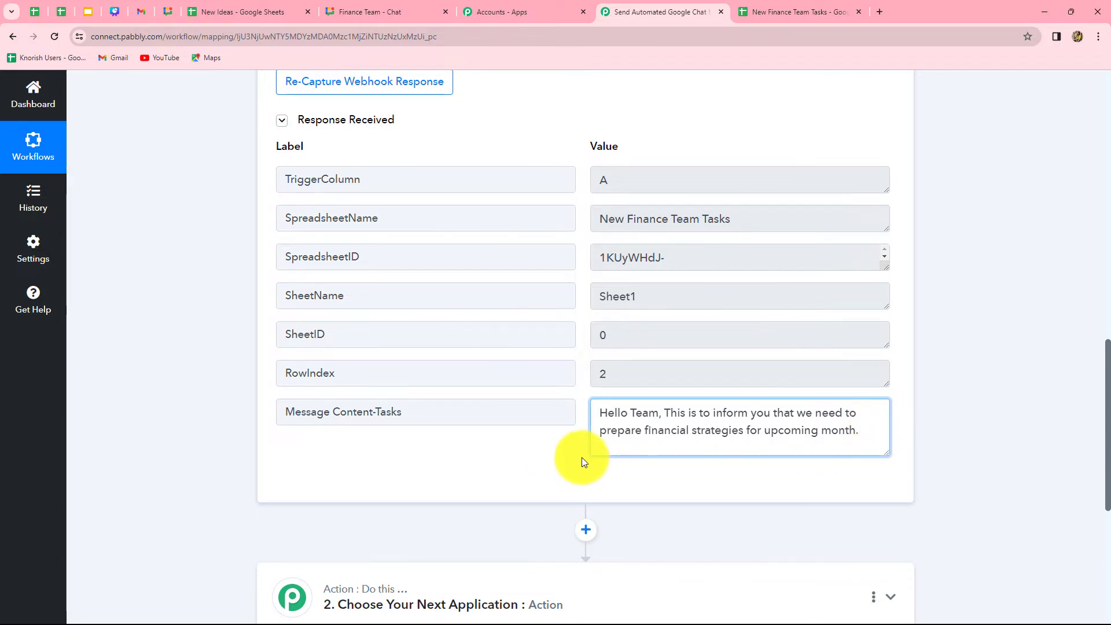
click(379, 15)
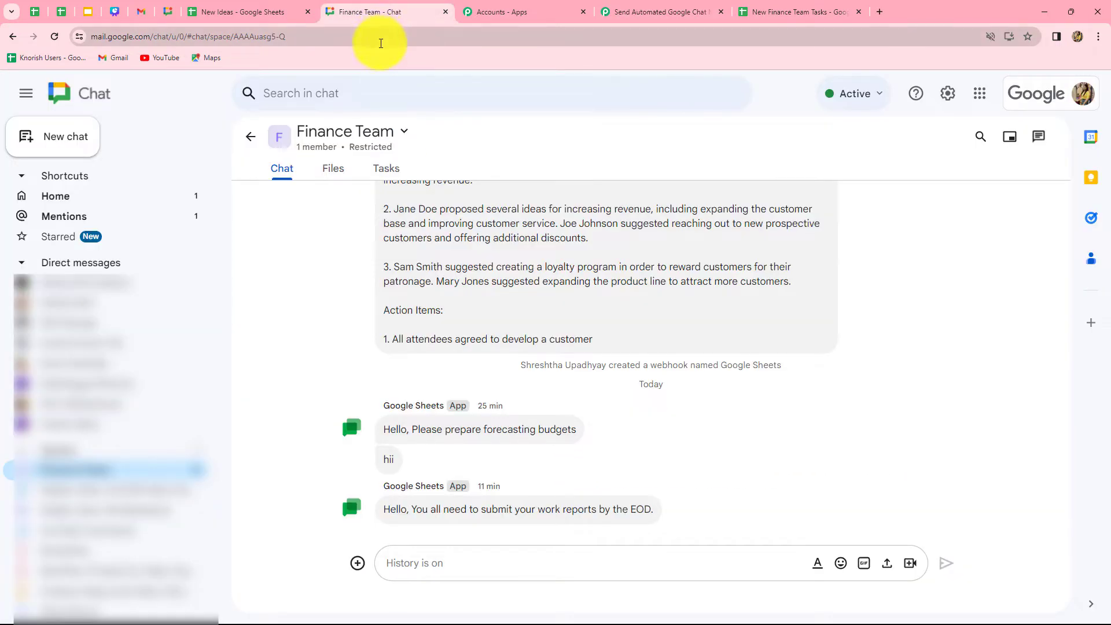
click(712, 12)
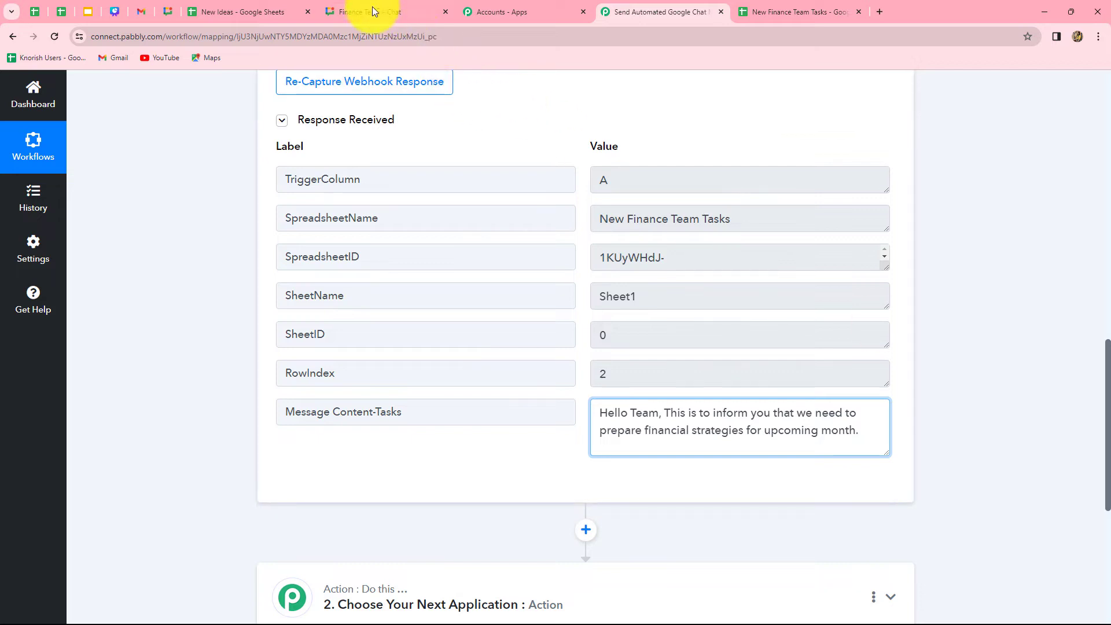
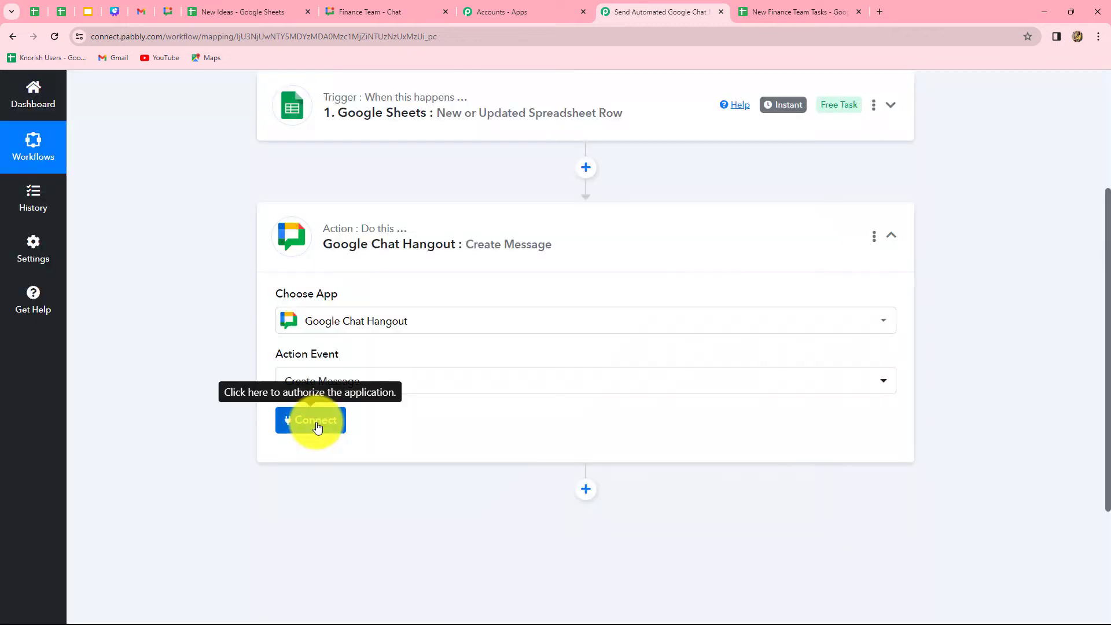
Authorize the Google Chat Hangout connection and select the empty Chat Webhook URL field.
click(317, 427)
scroll(272, 229, down, 5)
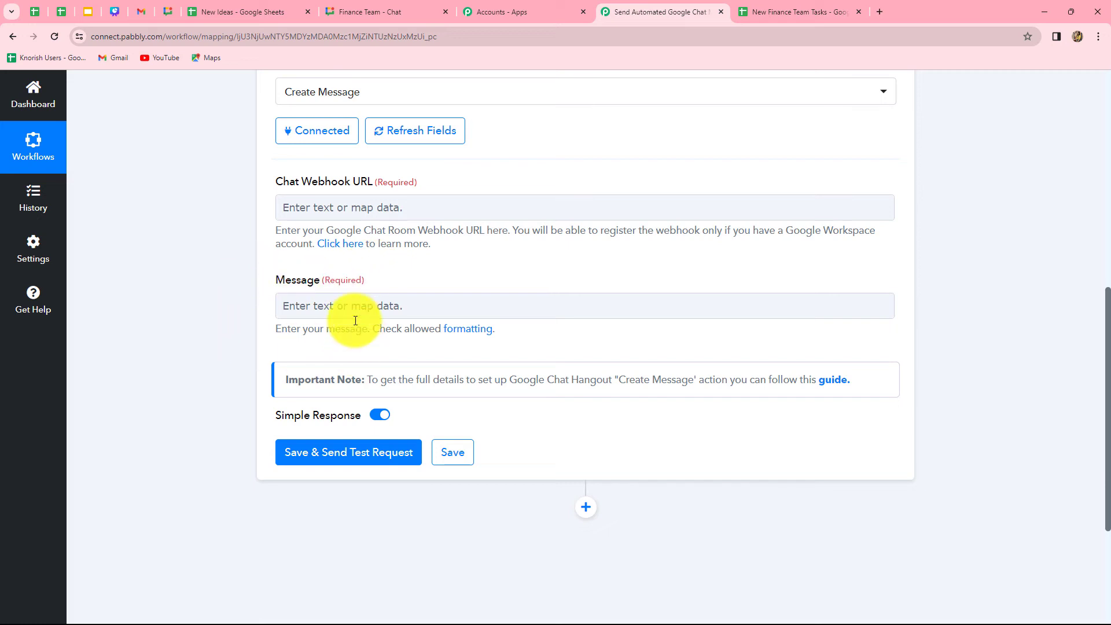
click(379, 205)
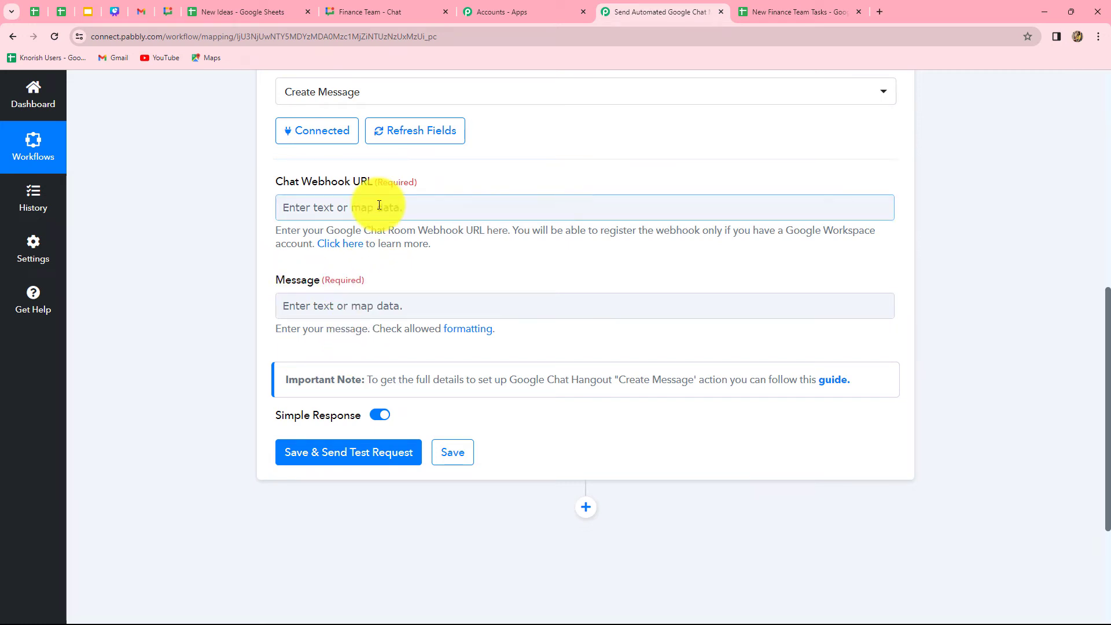
click(339, 248)
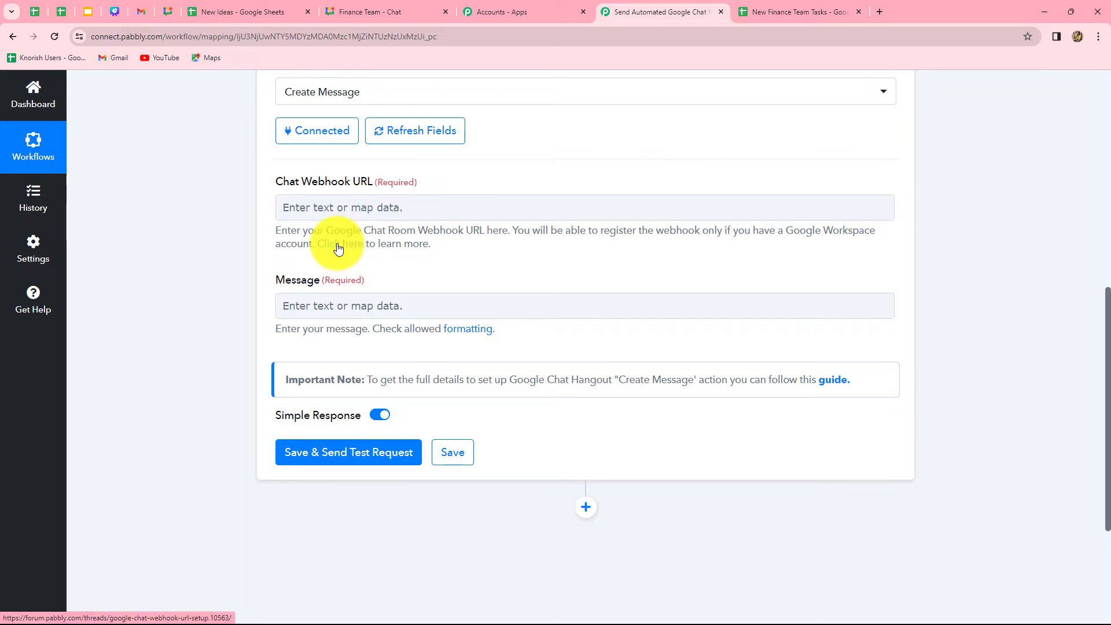
Read the Pabbly forum's 'Register the incoming webhook' guide, then go to the Finance Team Chat space.
click(338, 248)
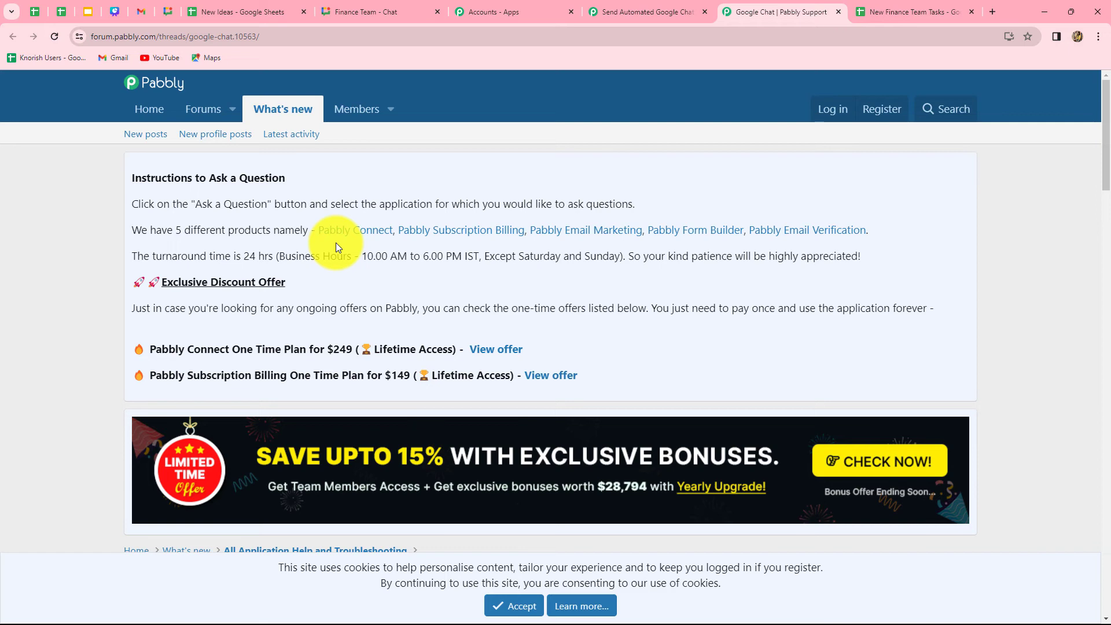
scroll(55, 263, down, 10)
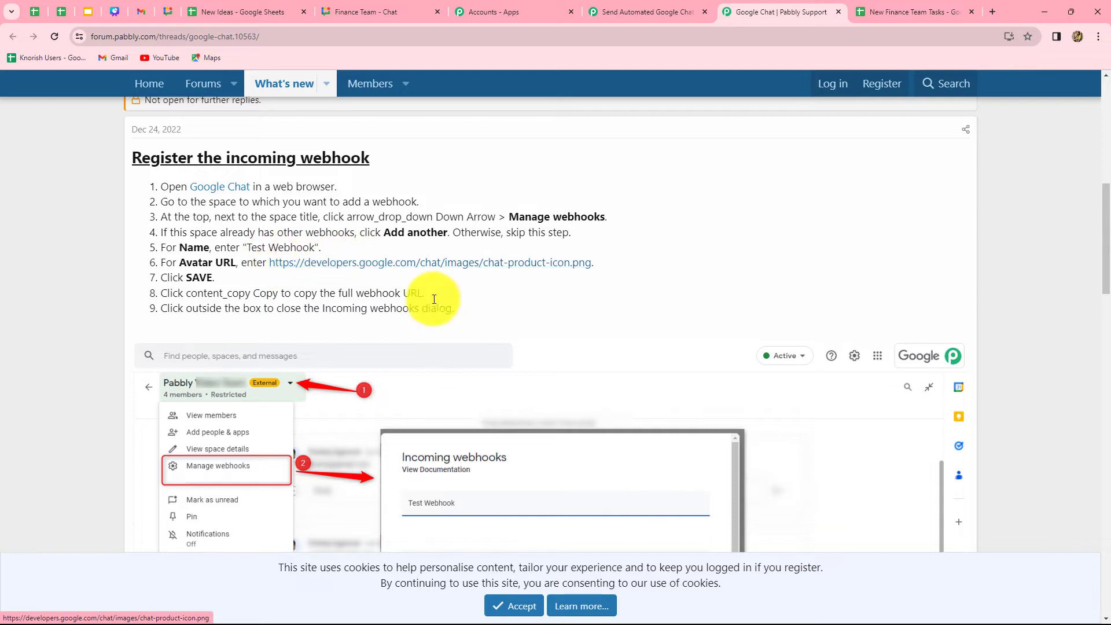
click(348, 16)
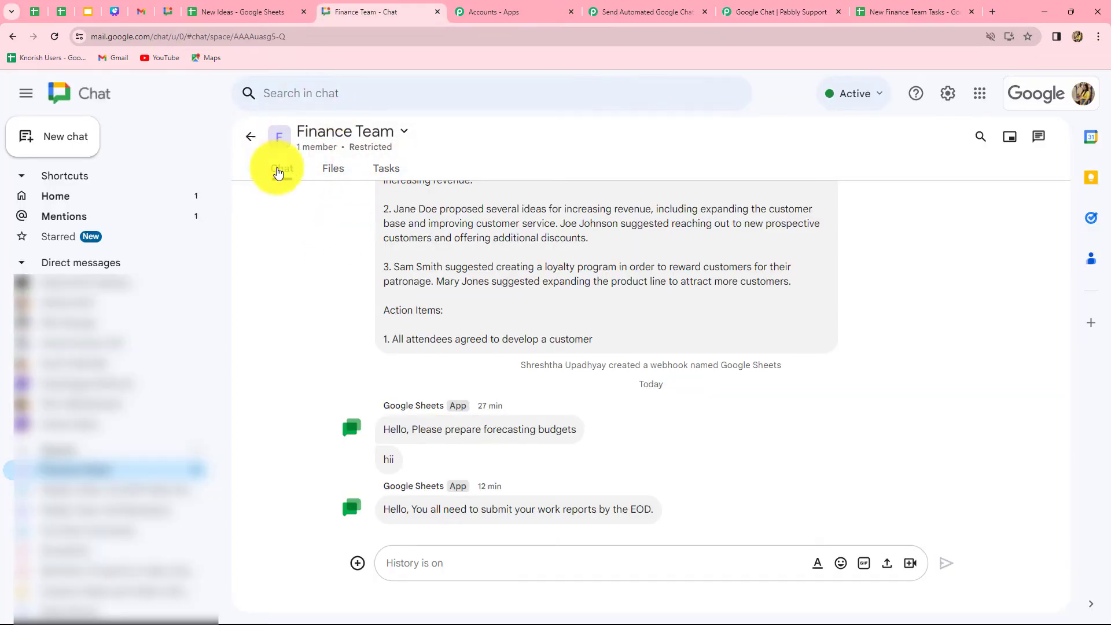
Open the Finance Team space's Apps & integrations and start adding an incoming webhook.
click(389, 139)
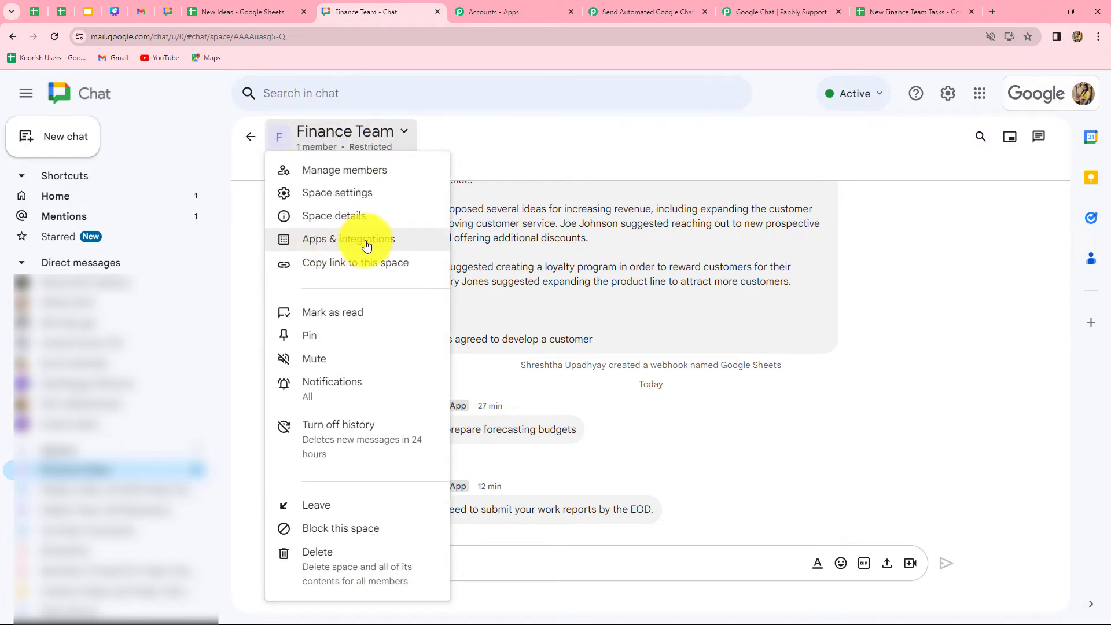
click(366, 242)
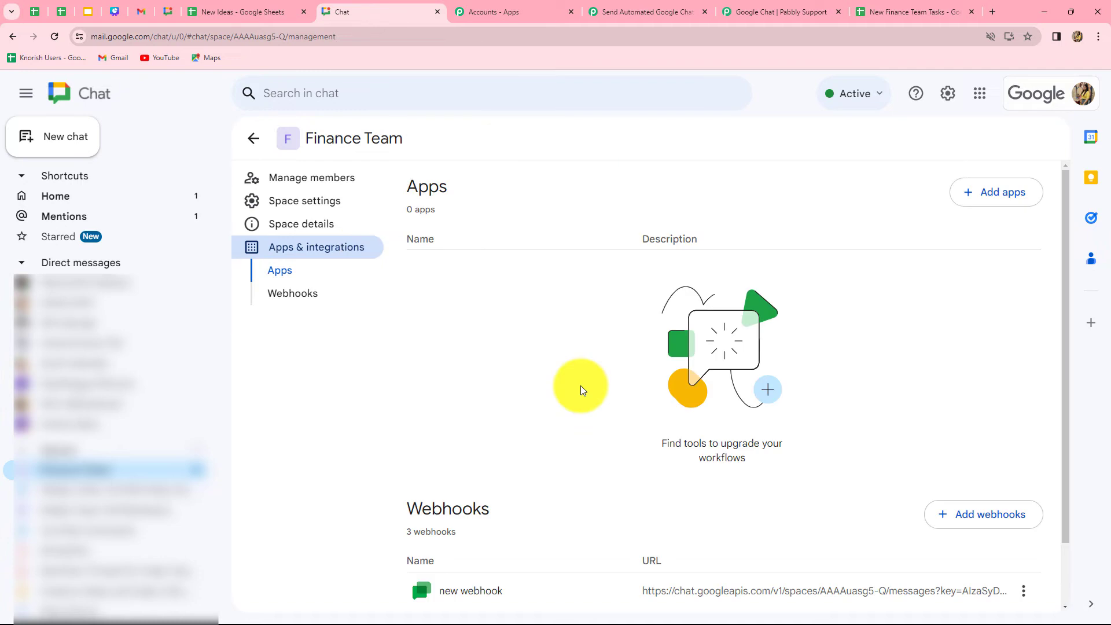
scroll(581, 386, down, 2)
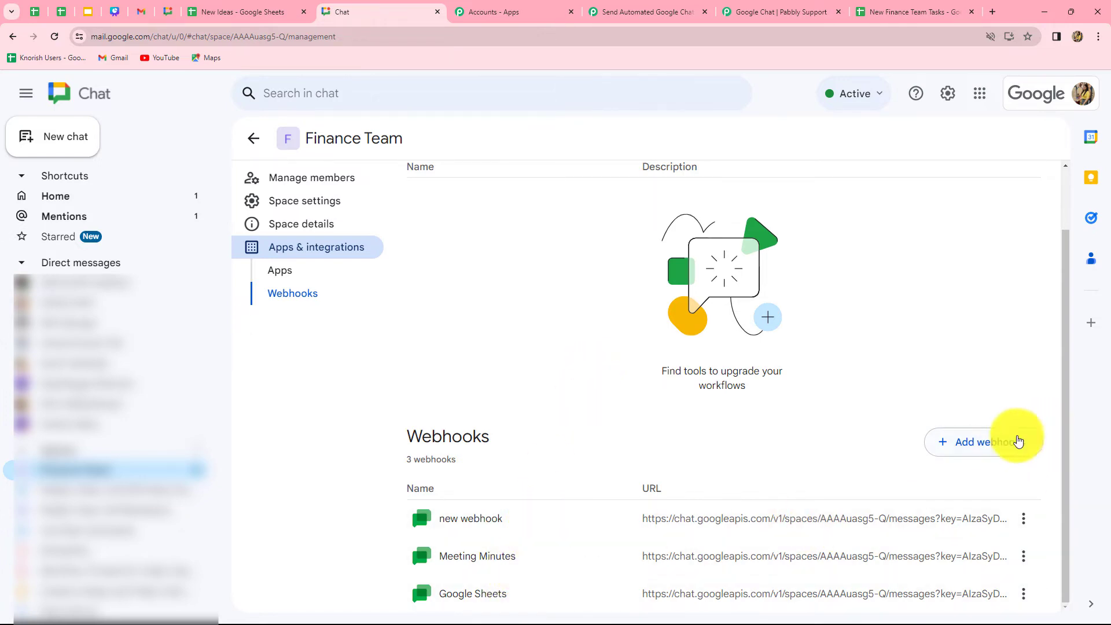
click(978, 452)
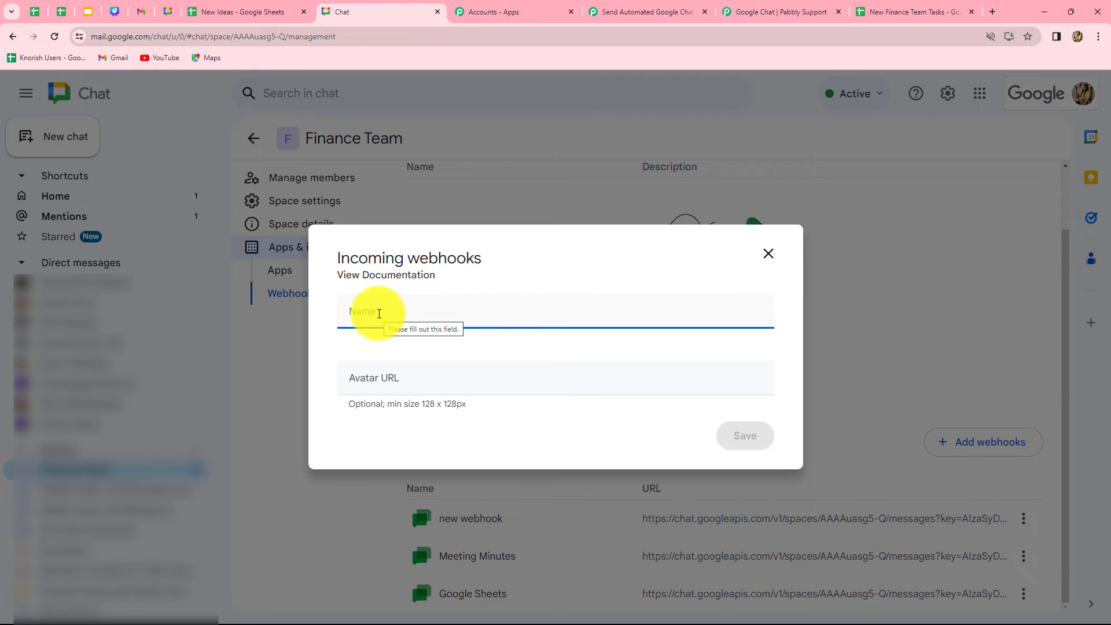
Save a webhook named 'New Task For The Team' with an avatar URL and copy its link.
text(New Task For The Team)
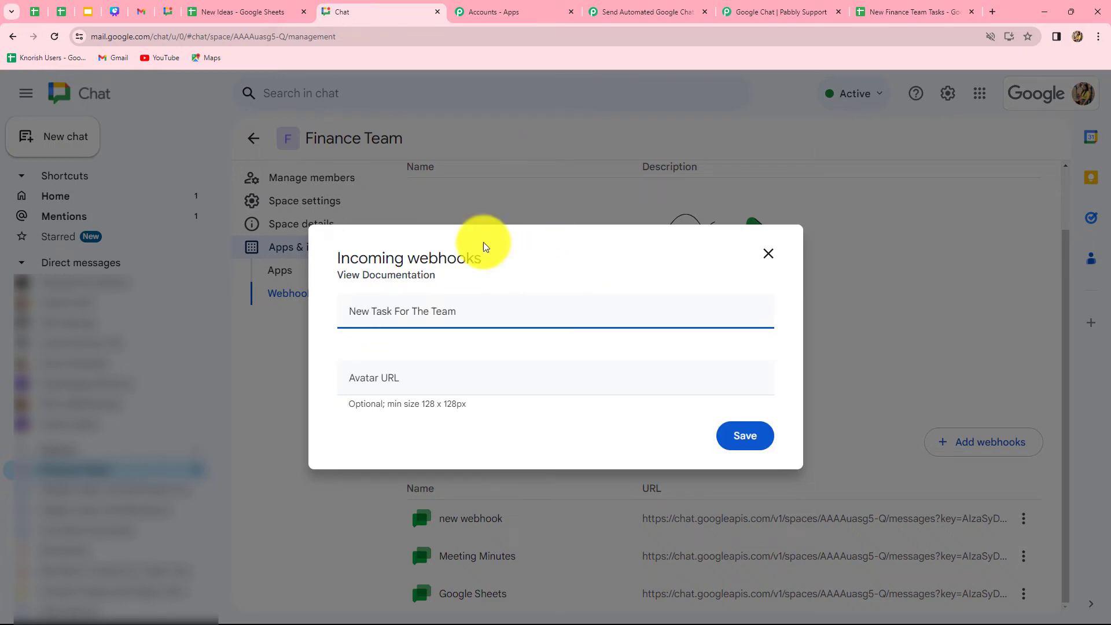
click(366, 385)
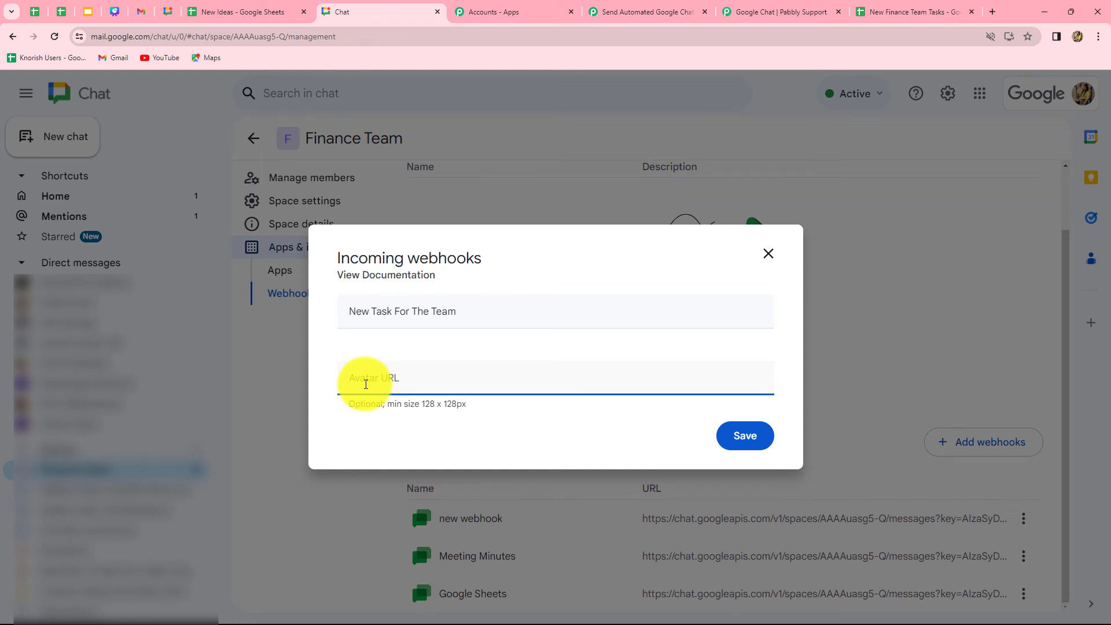
text(https://developers.google.com/chat/images/chat-product-icon.png)
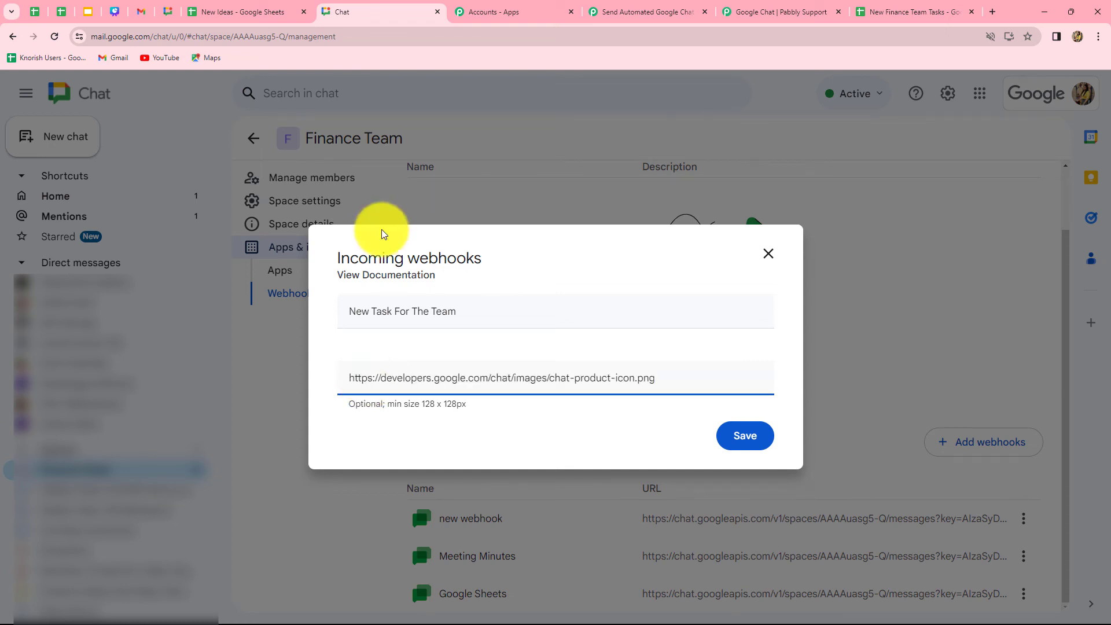
click(746, 435)
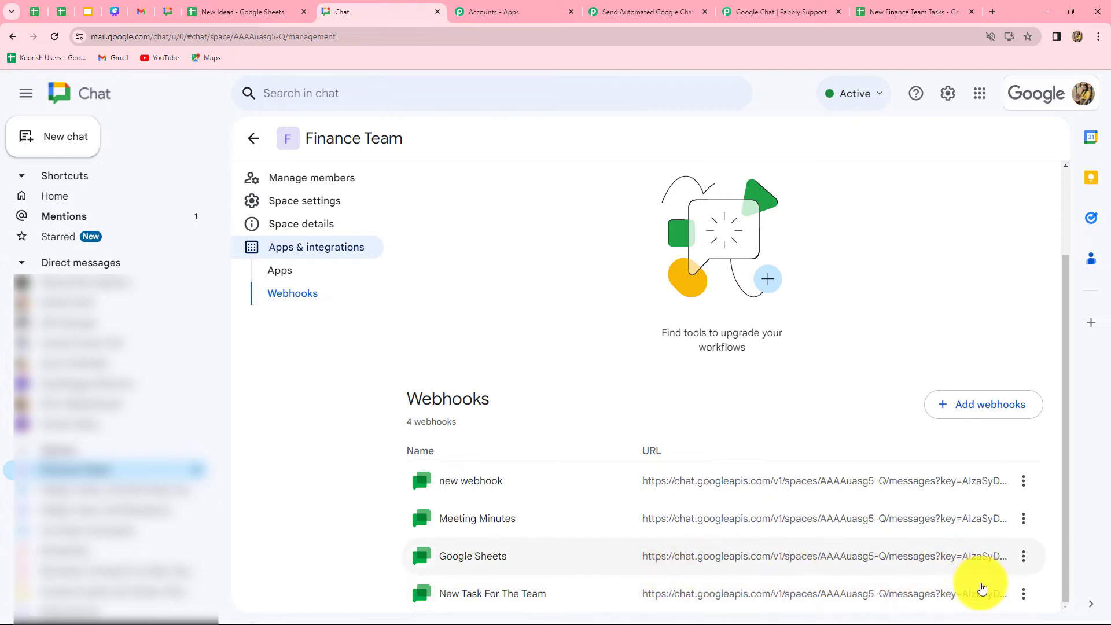
click(1023, 598)
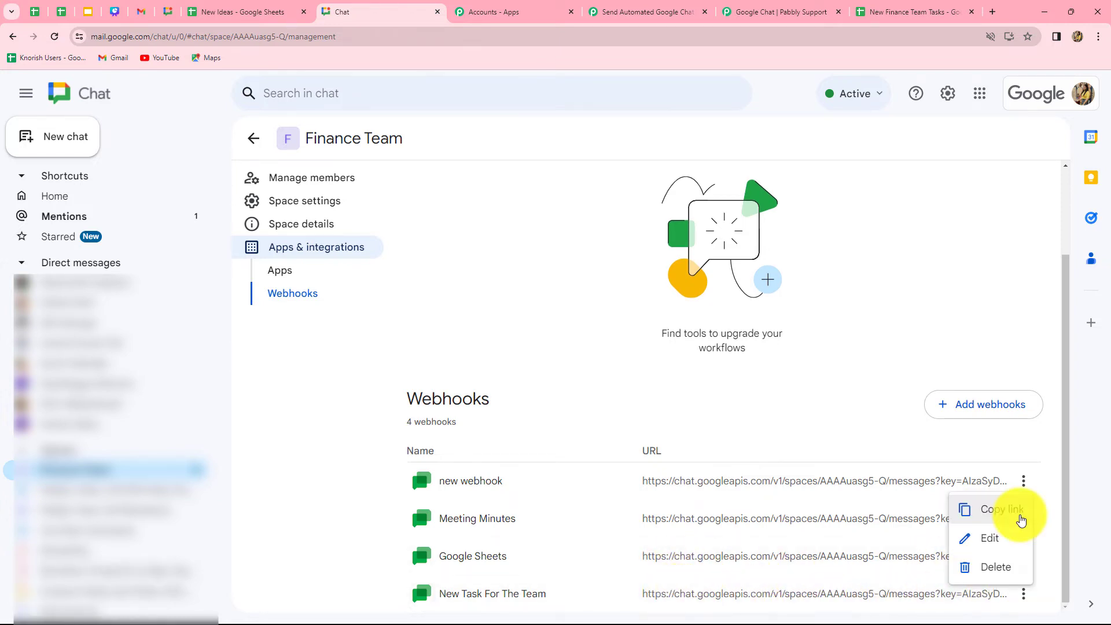
click(1021, 519)
Paste the copied Finance Team webhook URL into Chat Webhook URL and select the Message field.
click(631, 12)
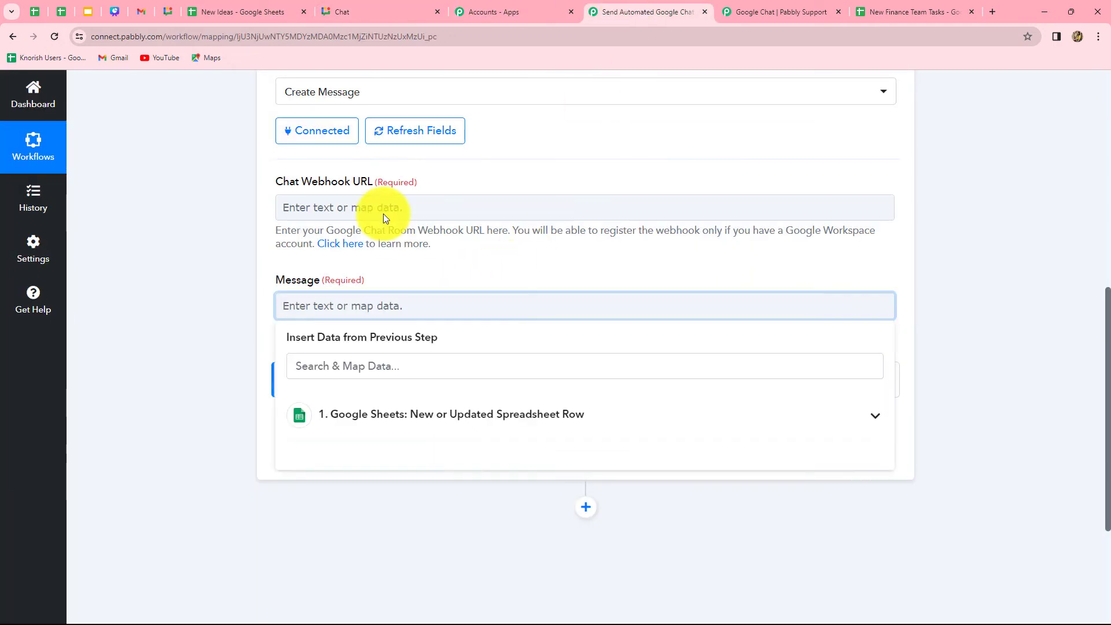
click(383, 210)
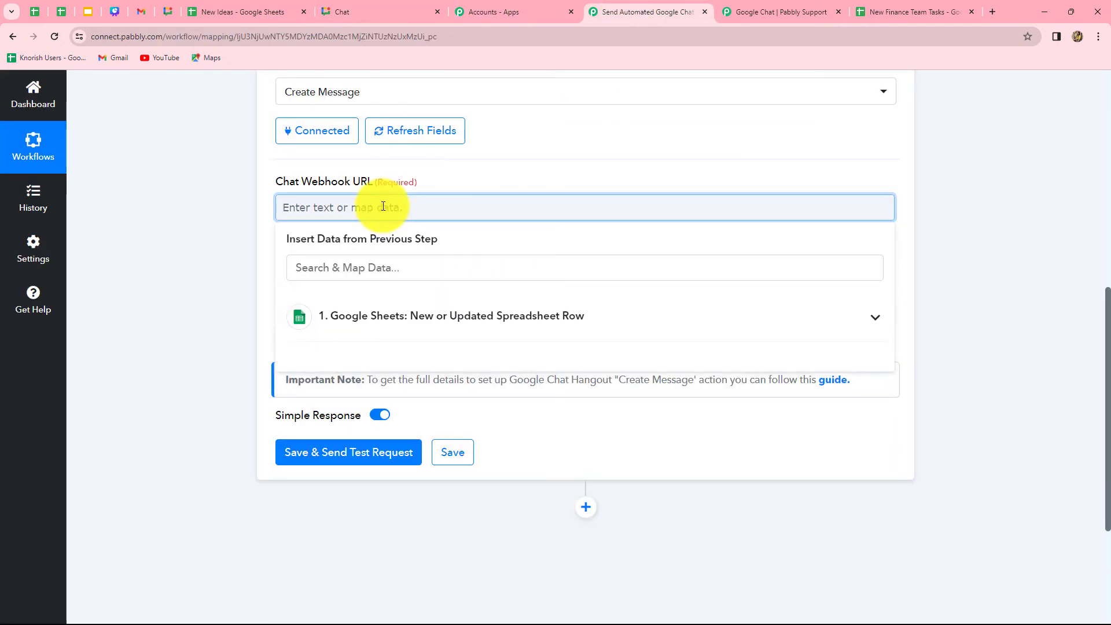
key(ctrl+v)
click(211, 238)
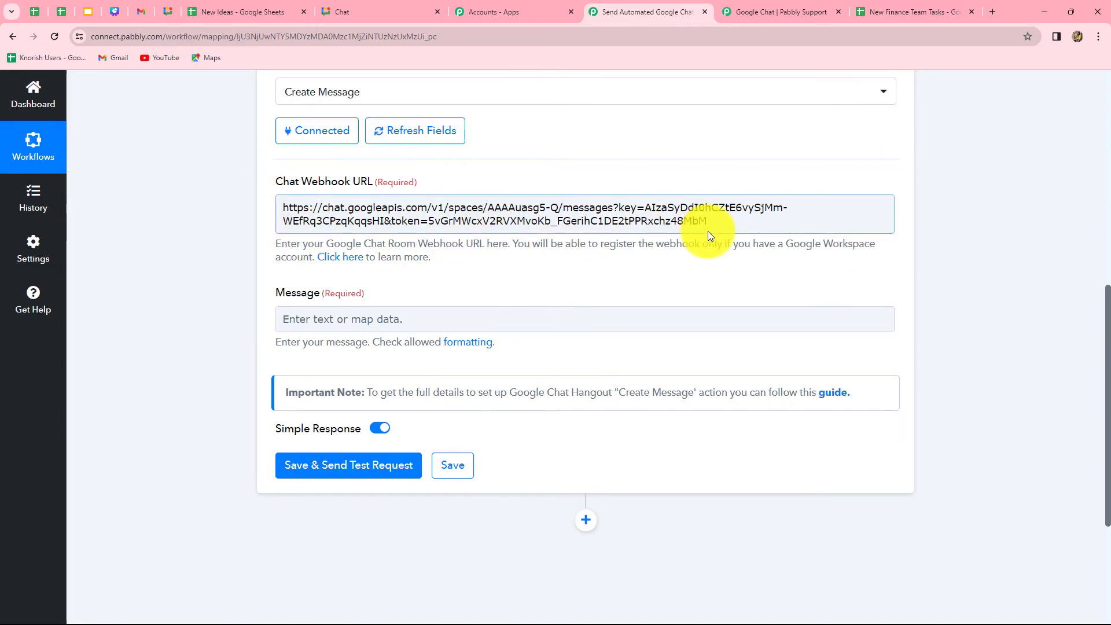
scroll(658, 296, down, 2)
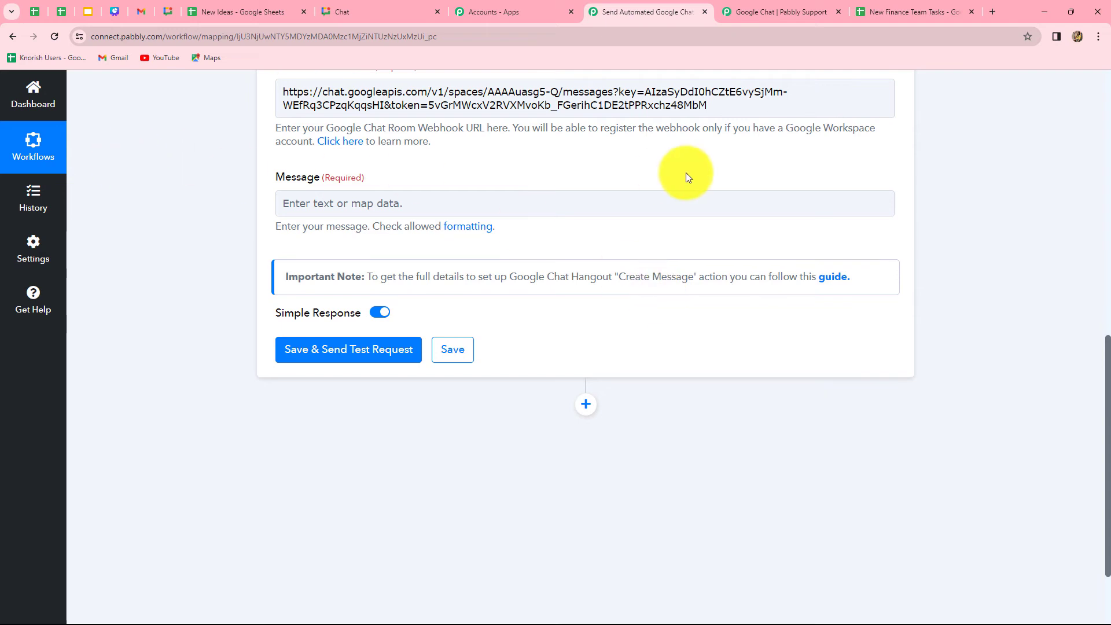
click(682, 202)
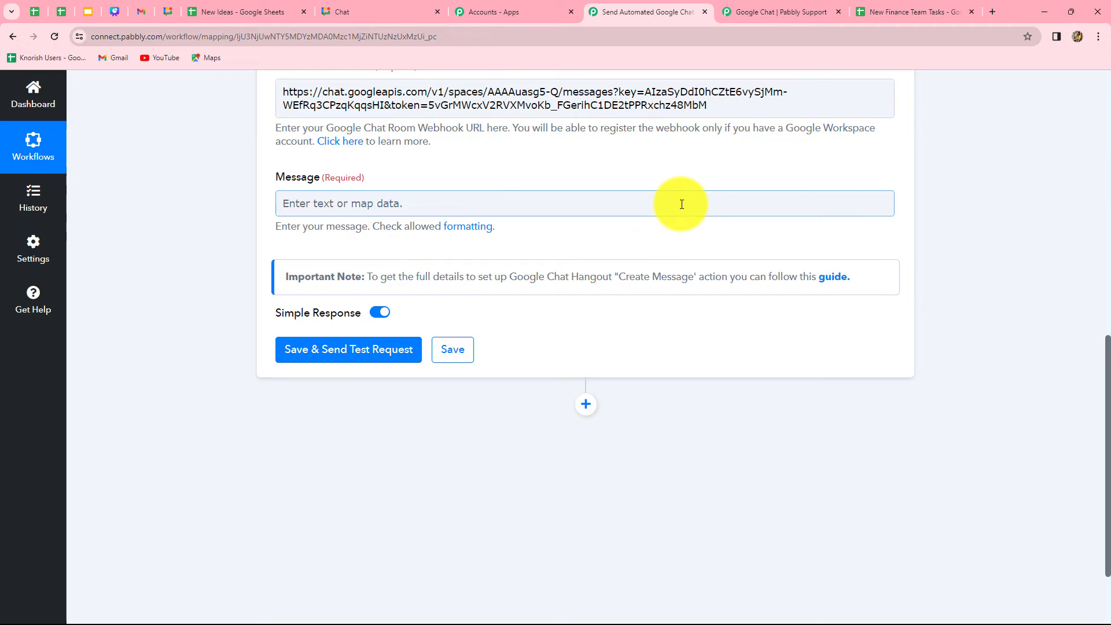
Map Message Content-Tasks from the Google Sheets row trigger into Message, then view the New Ideas sheet.
click(682, 204)
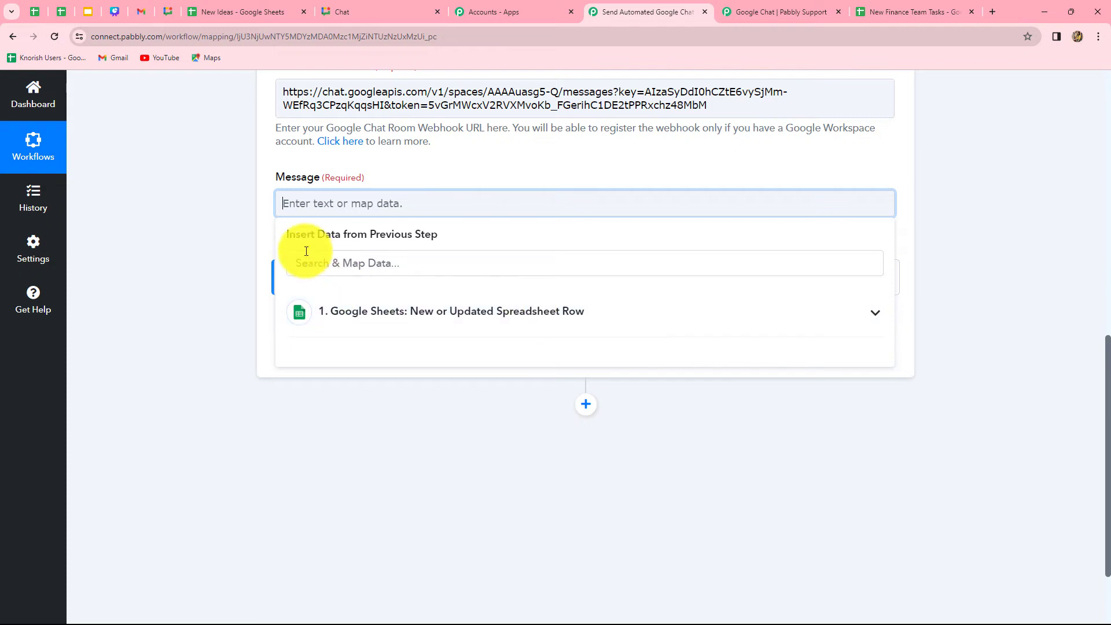
click(435, 312)
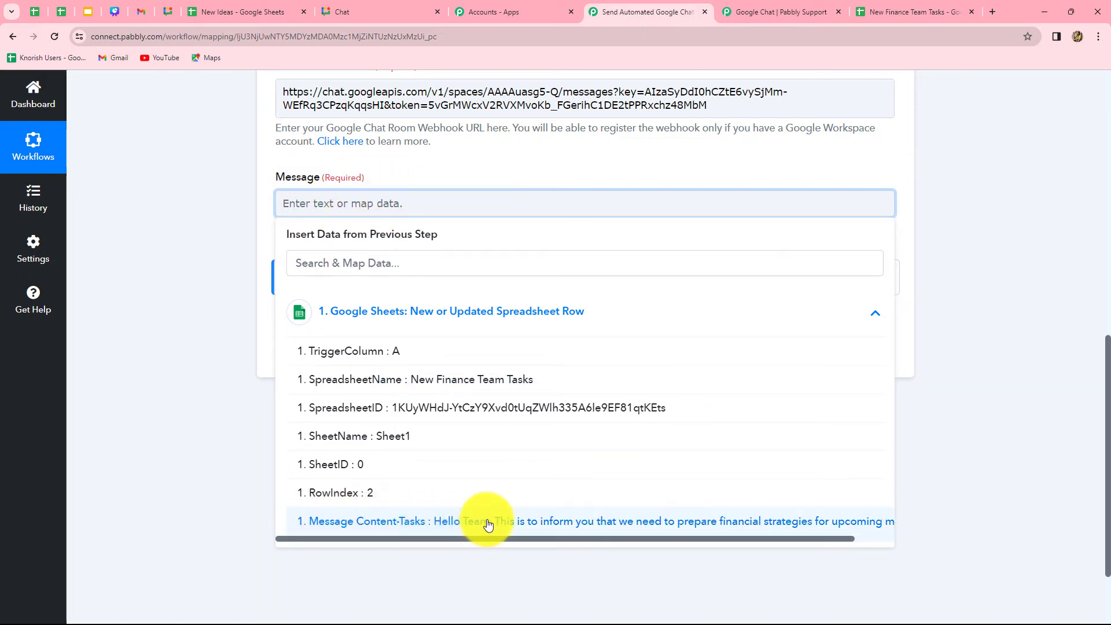
click(508, 521)
click(963, 419)
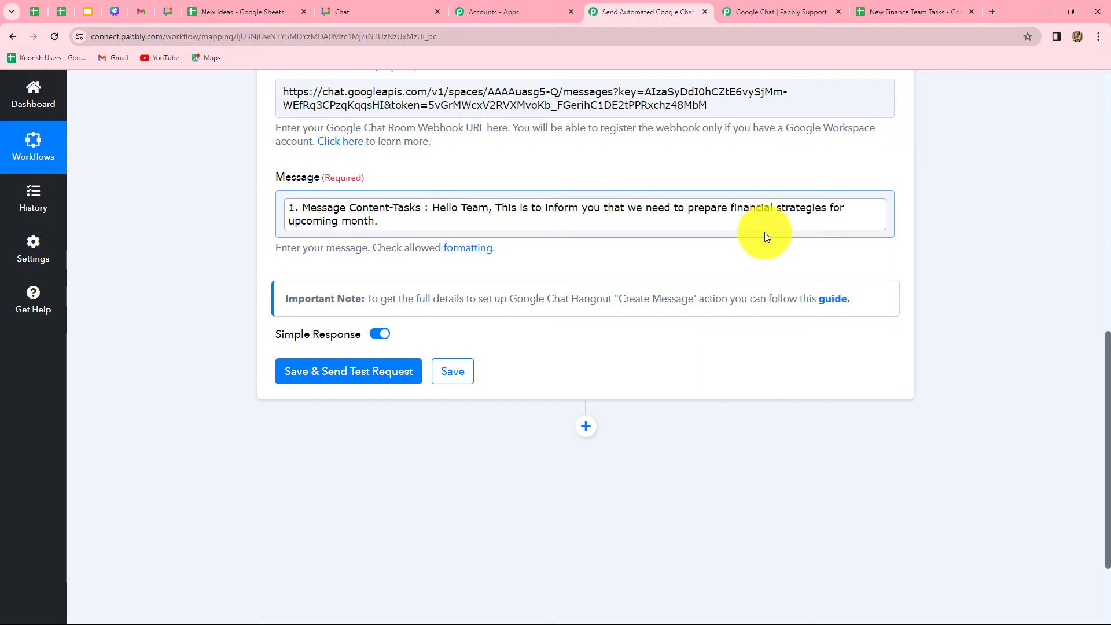
click(237, 11)
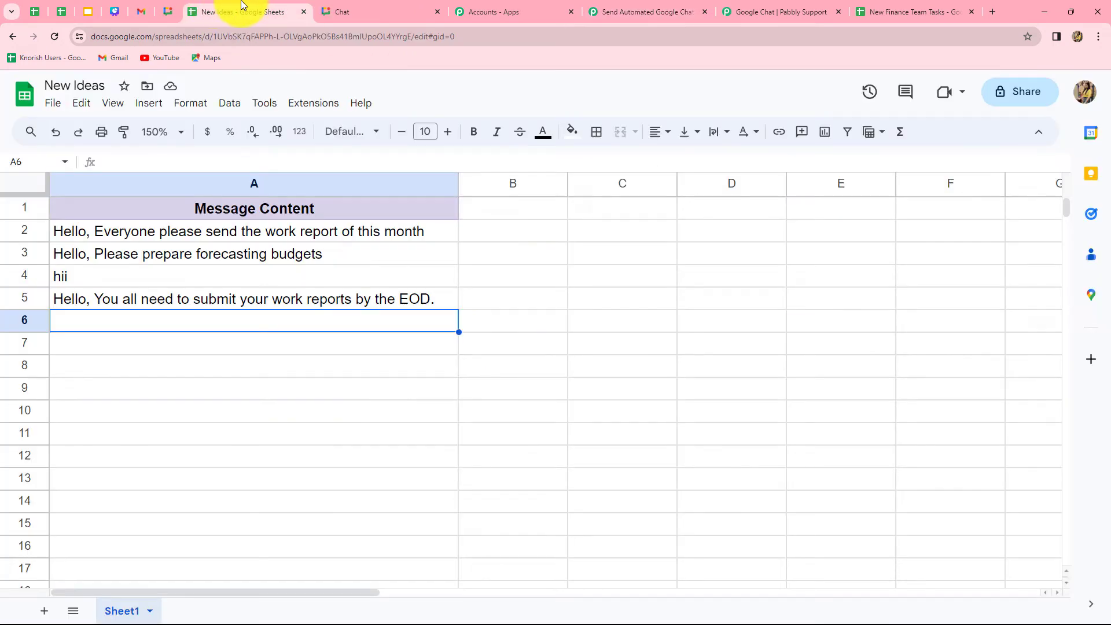
Return to the 'Send Automated Google Chat' Pabbly workflow tab.
click(597, 13)
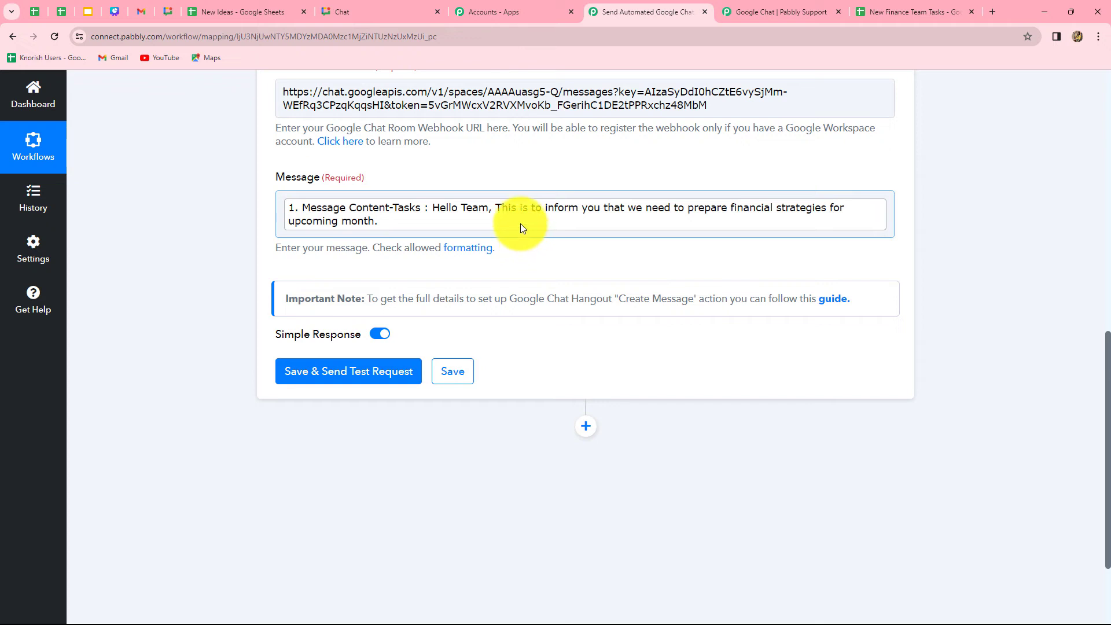
Save the Create Message step, send a test request and review the Response Received fields.
click(382, 377)
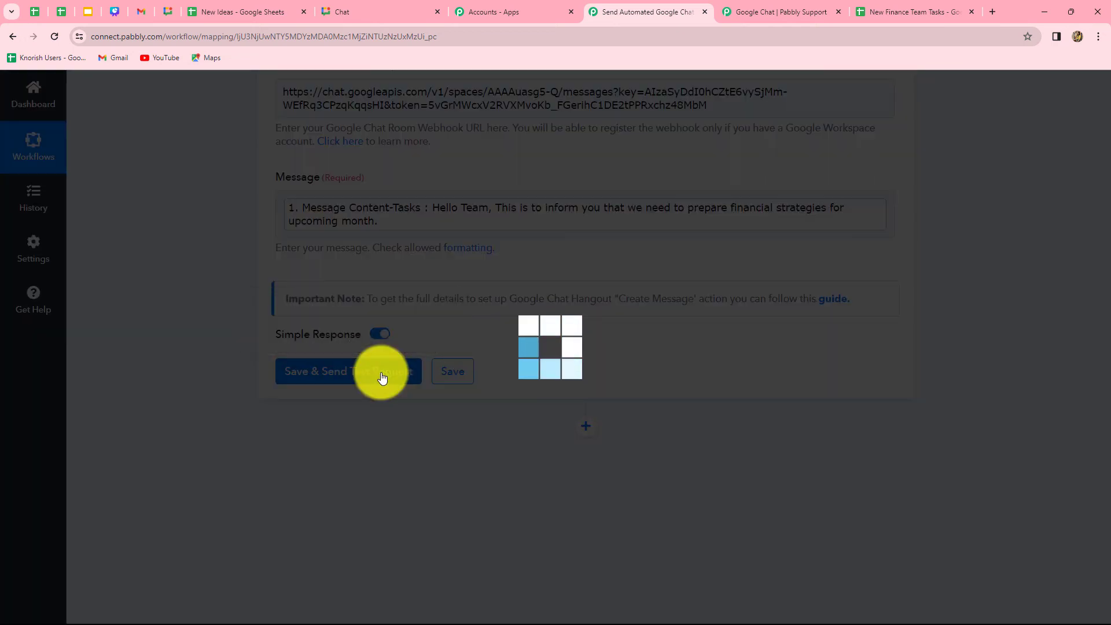
scroll(826, 487, down, 1)
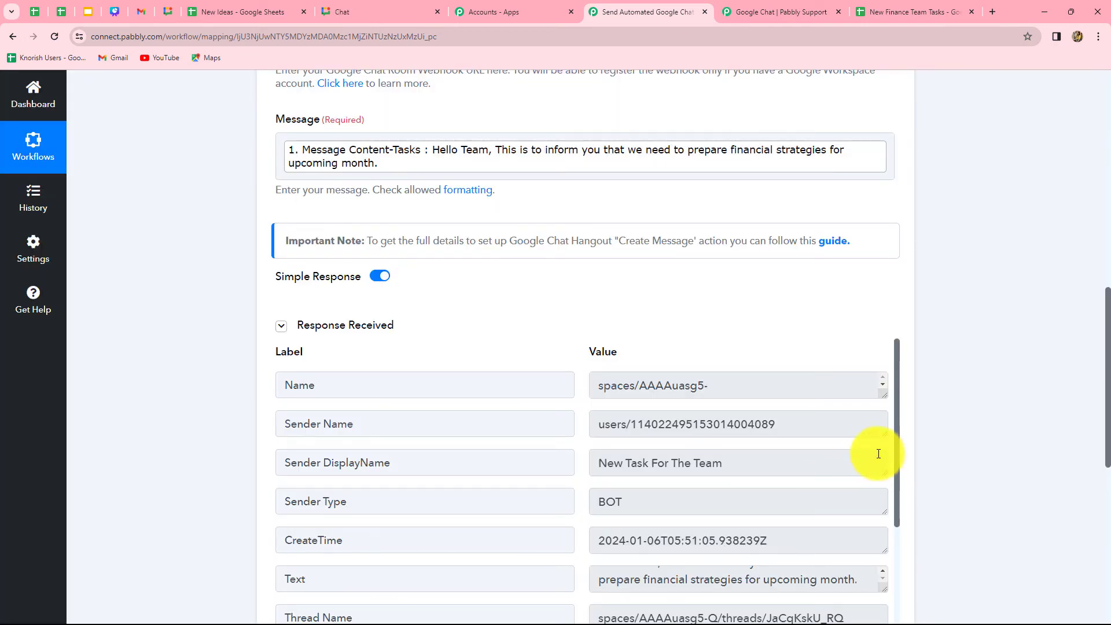
scroll(879, 454, down, 5)
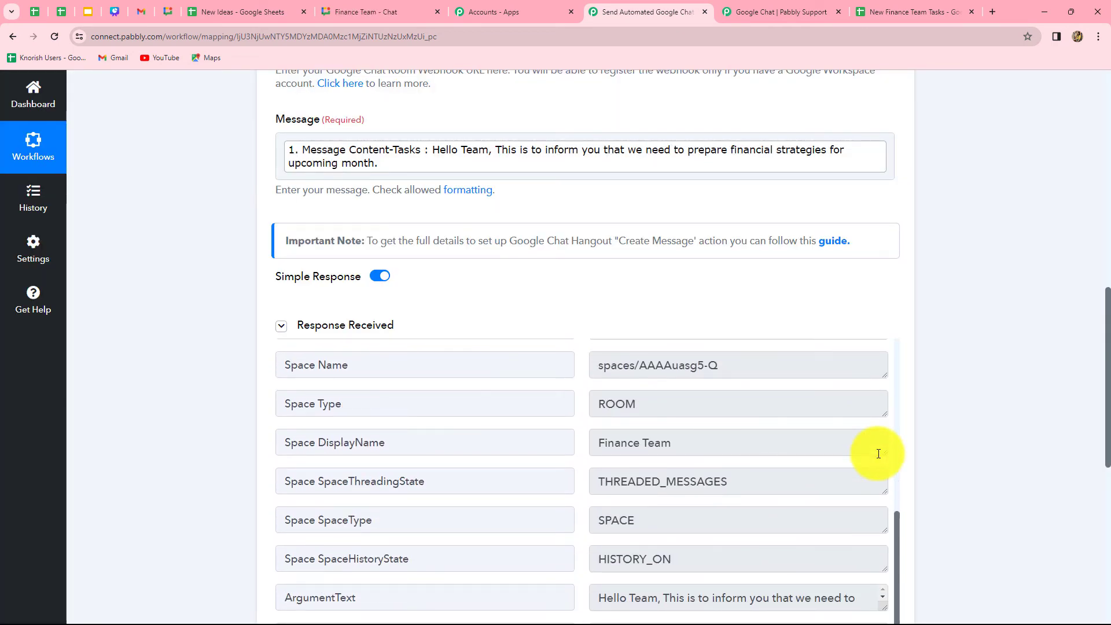
scroll(879, 453, up, 5)
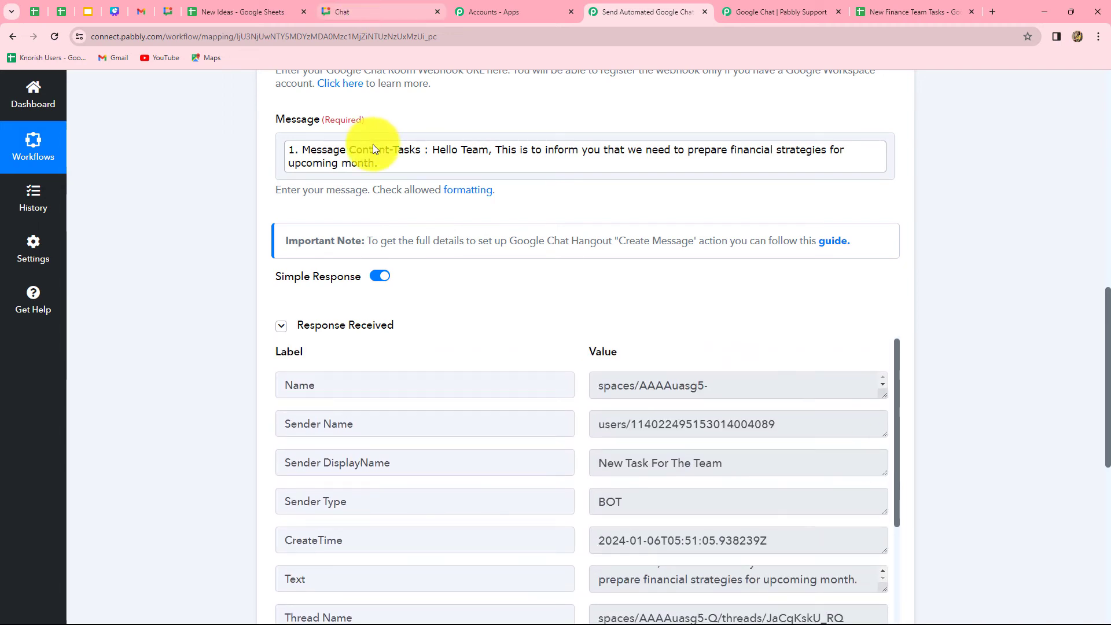
Go back to the Finance Team conversation in Google Chat to see the webhook's test message.
click(353, 8)
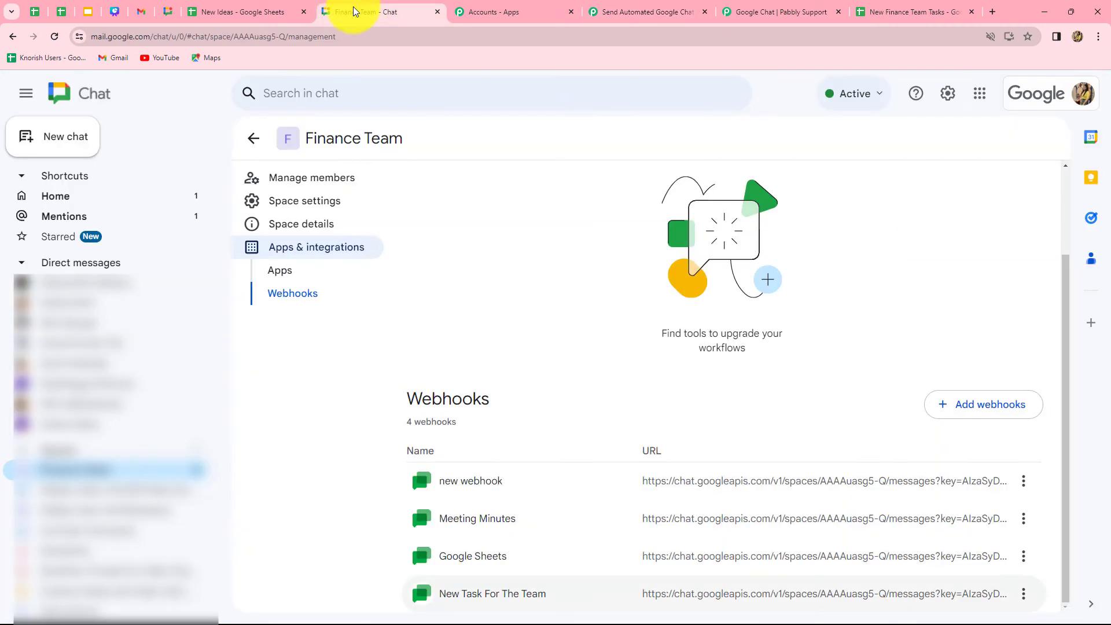
click(247, 136)
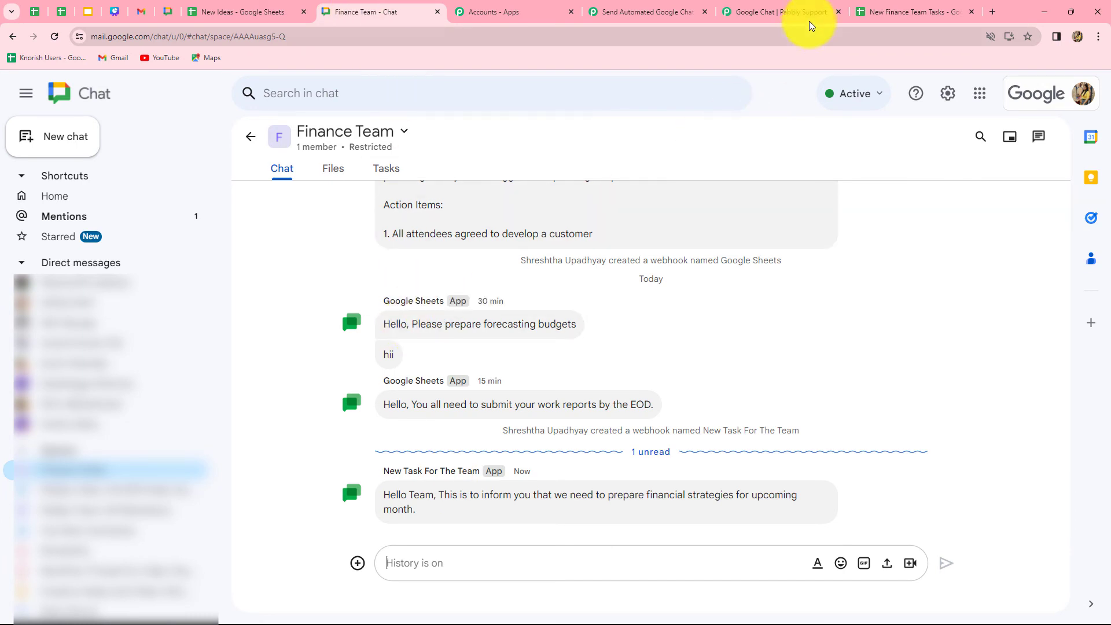
Enter 'Hello Team, Please meet me one on one for discussing strategies' in A3, then check Finance Team chat.
click(890, 9)
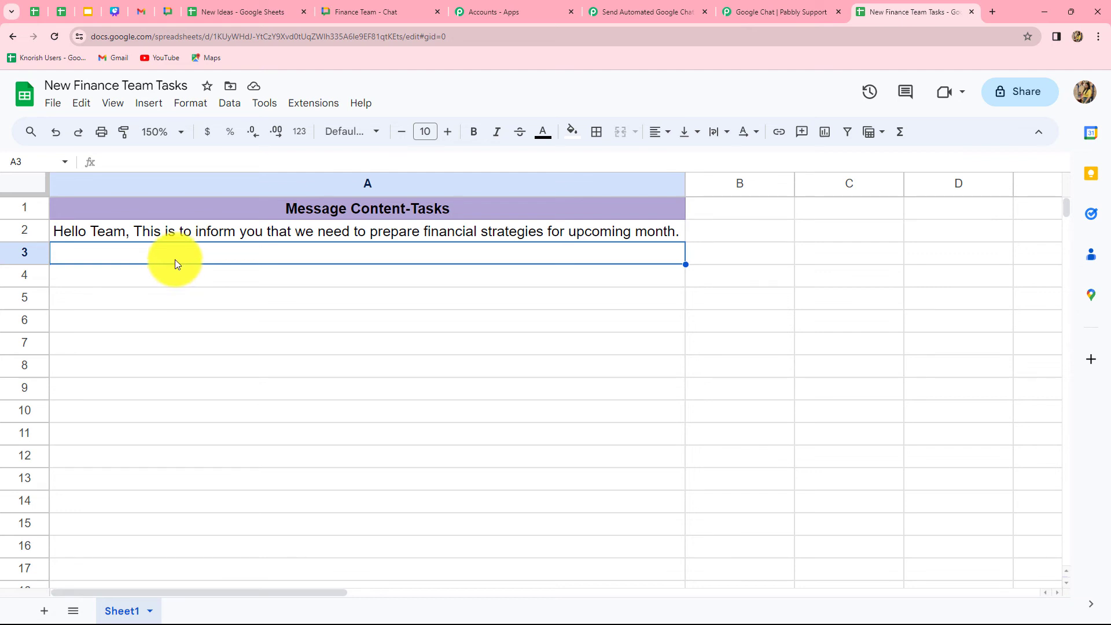
text(Hello Team, Please meet me one on one for discussing strategies)
key(Return)
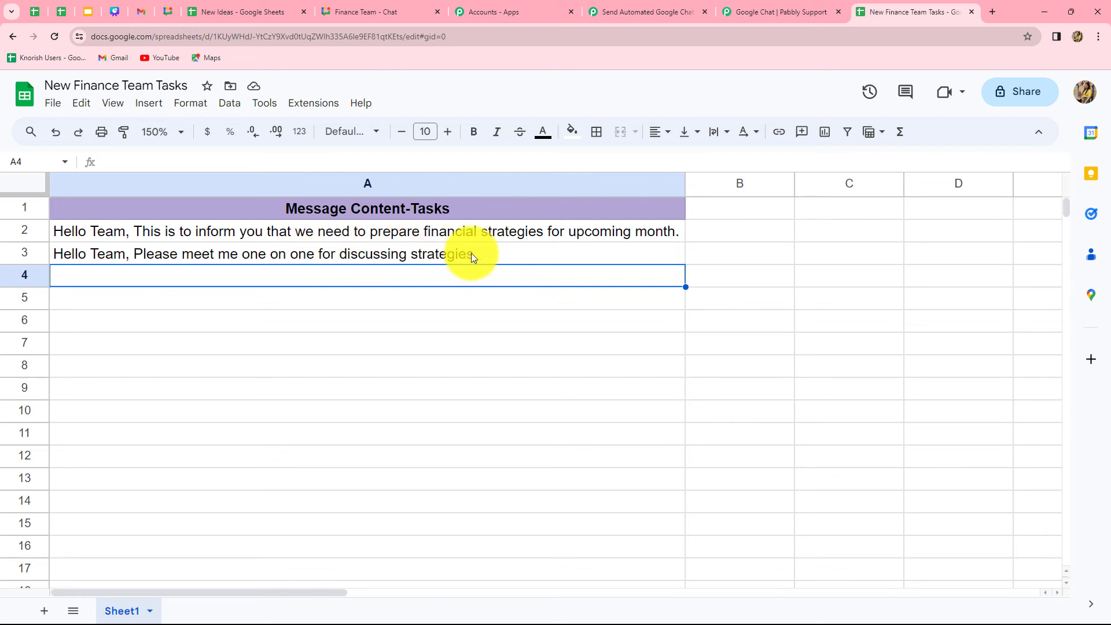
click(367, 13)
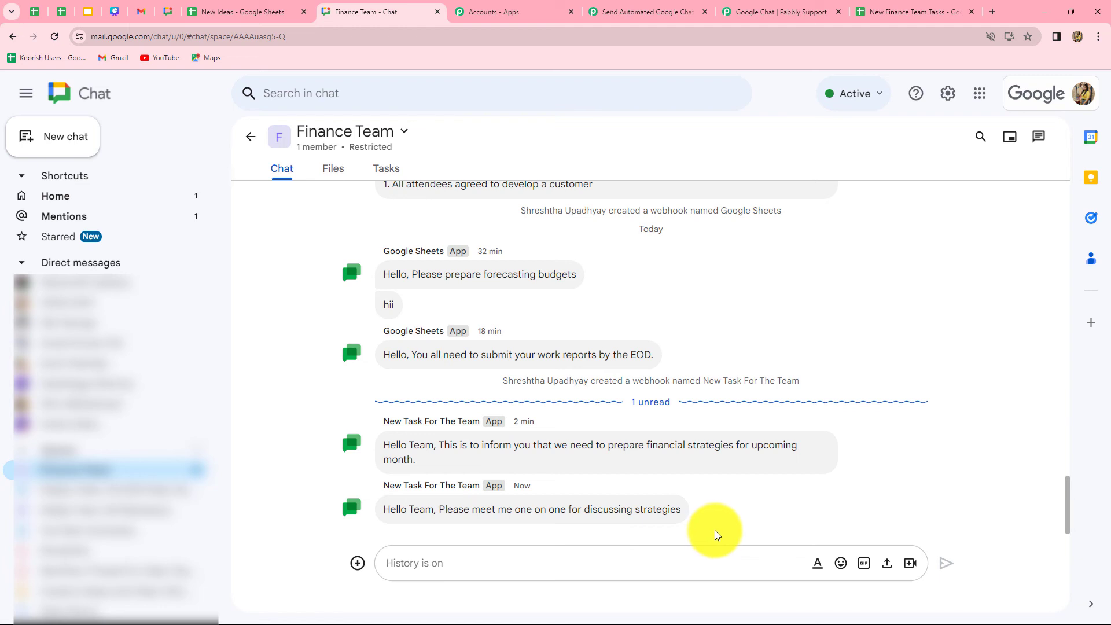
Return to the 'Send Automated Google Chat Message from Google Sheets' workflow and collapse its Google Chat action step.
click(620, 7)
scroll(965, 313, up, 5)
scroll(966, 308, up, 6)
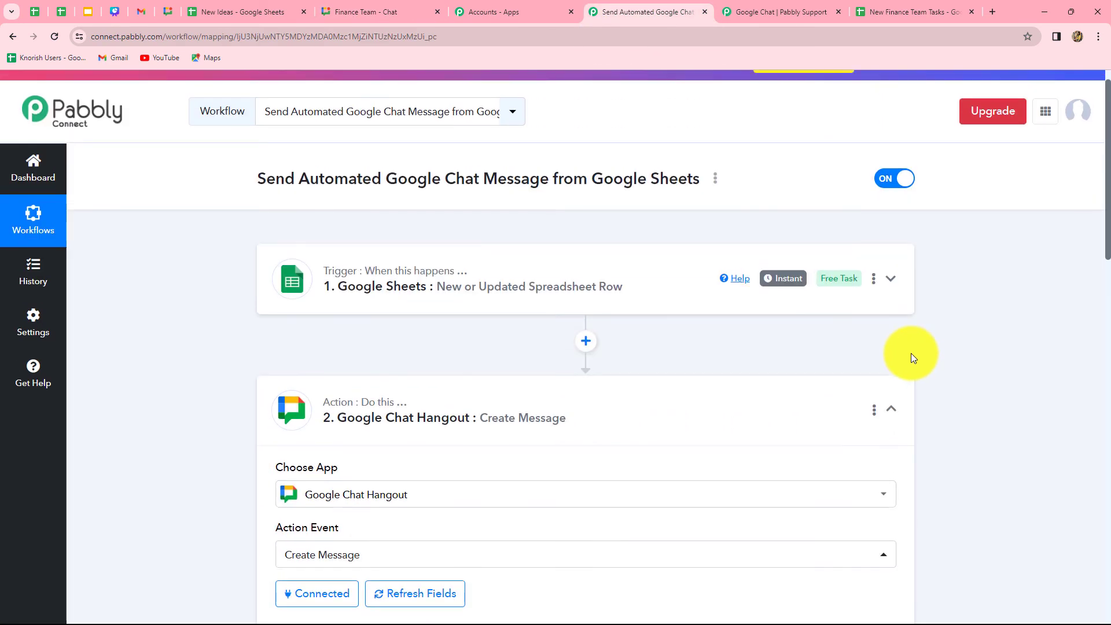
click(891, 410)
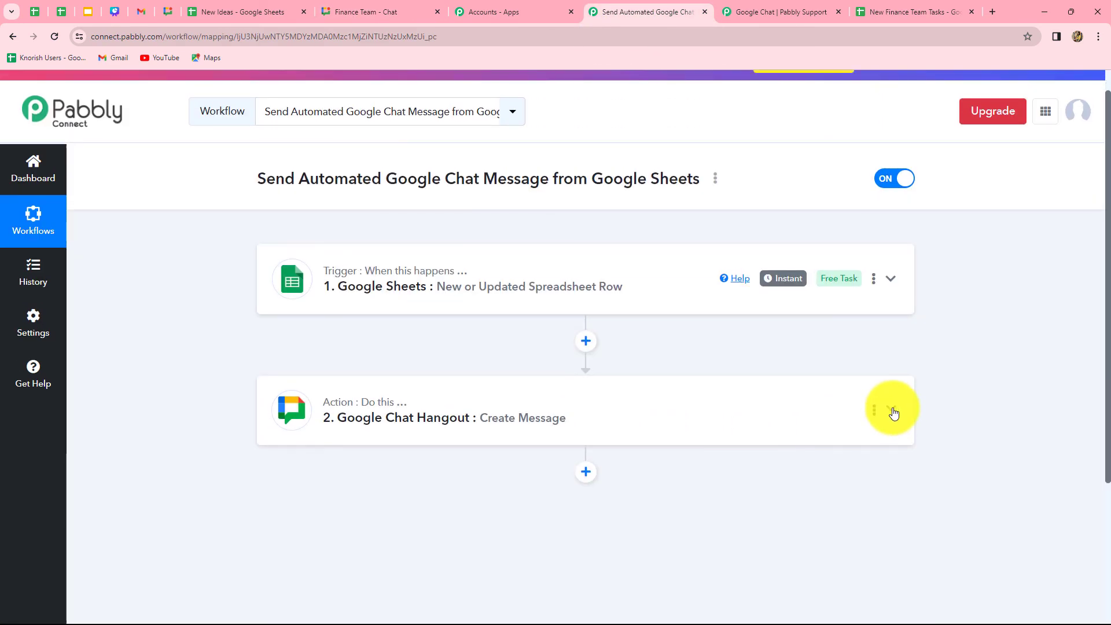